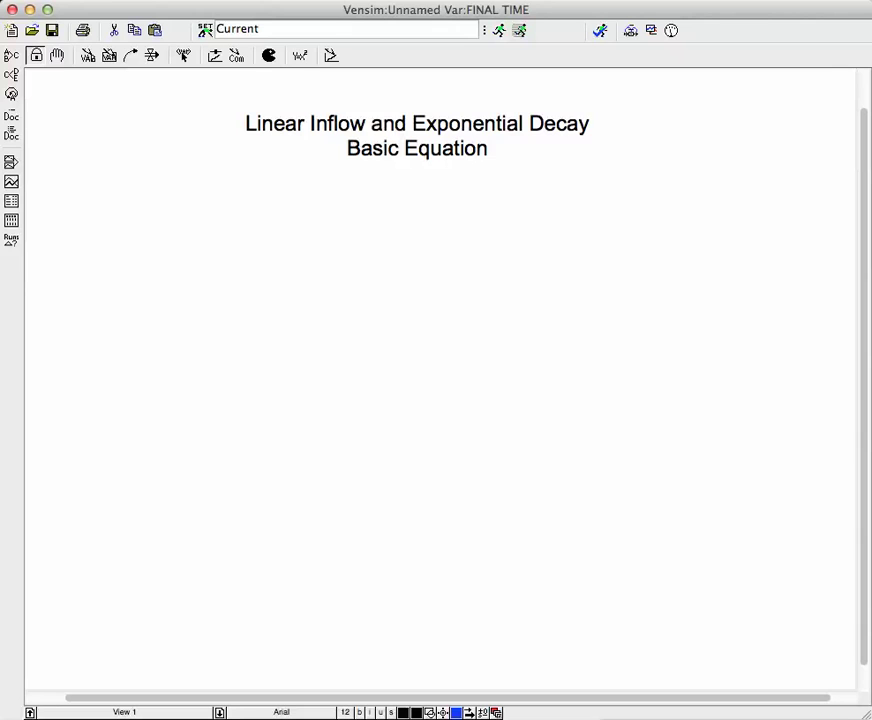
- Add a box variable named Level in the middle of the sketch, below the title
key(4)
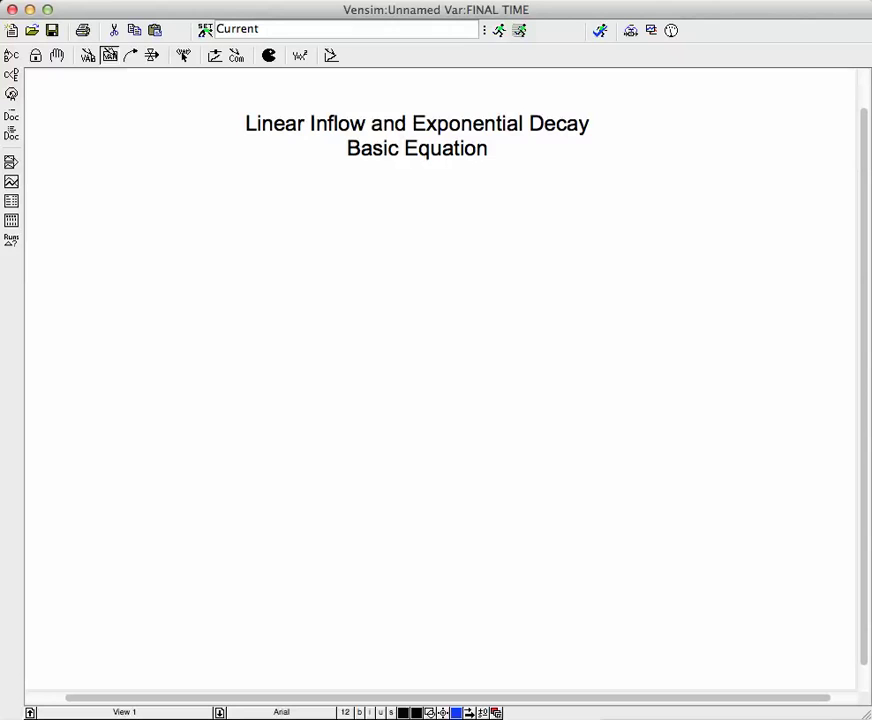
click(415, 293)
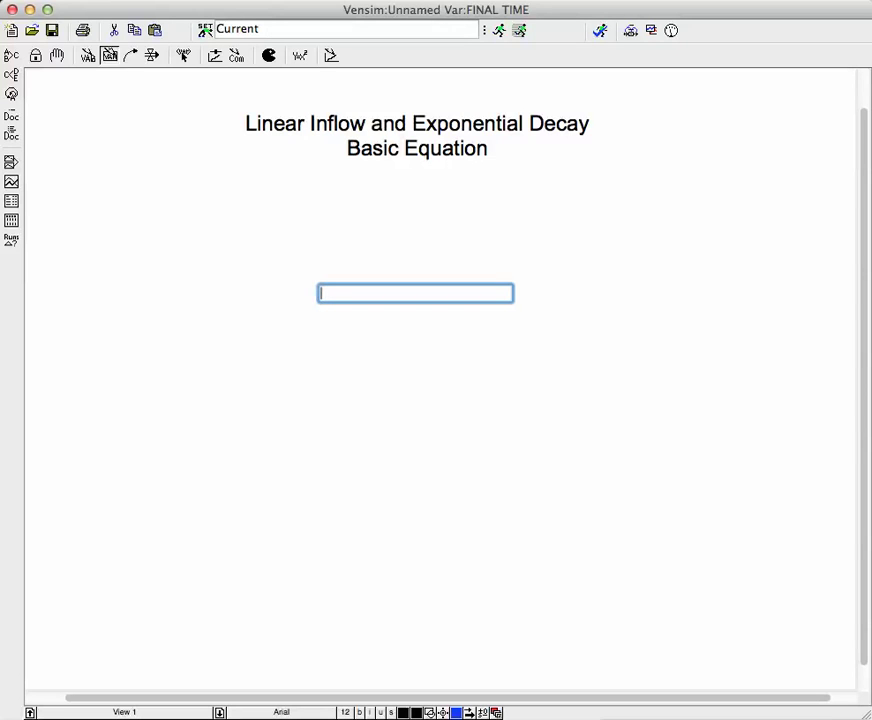
text(Level)
key(Return)
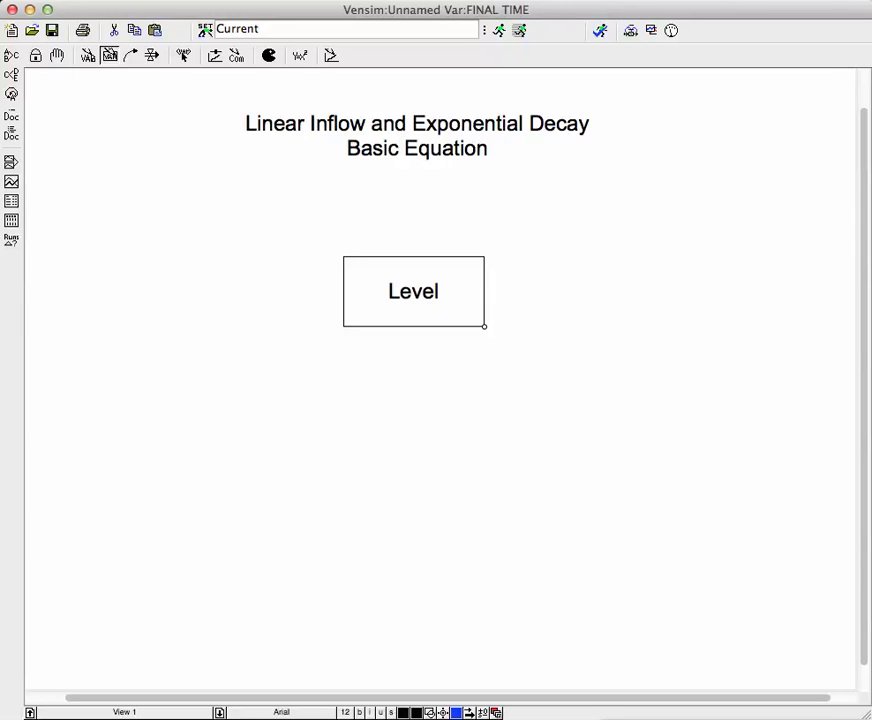
- Draw a rate flowing from a cloud into the Level box and name it Inflowing
click(152, 55)
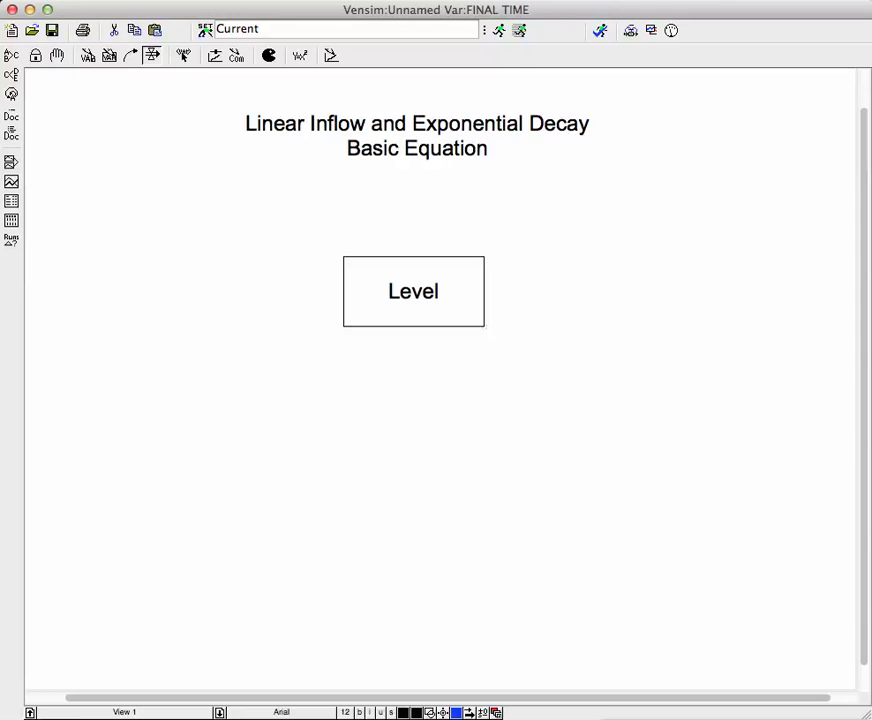
click(175, 287)
click(405, 292)
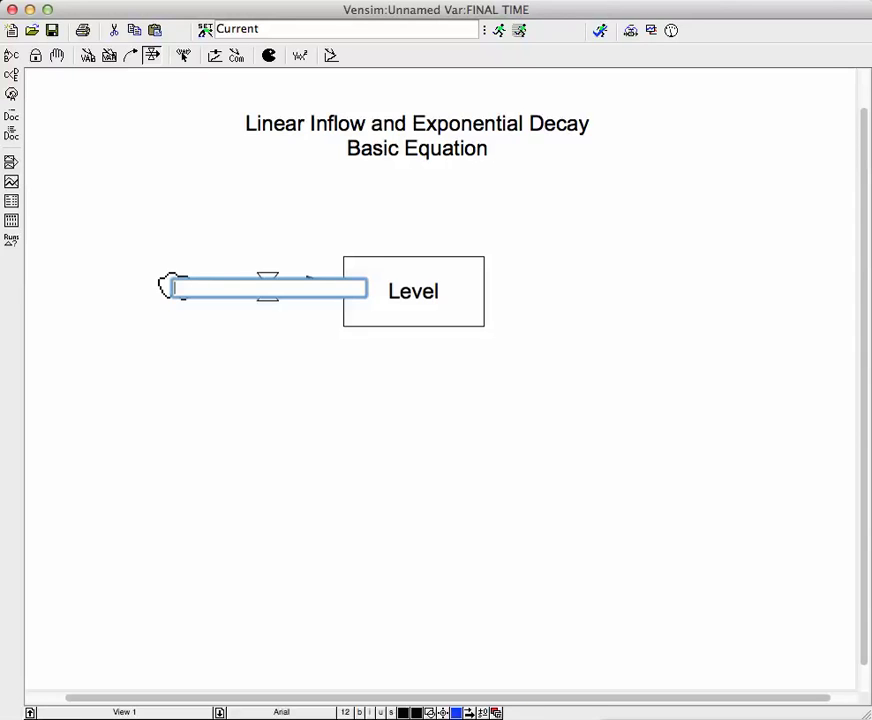
text(Inflowing)
key(Return)
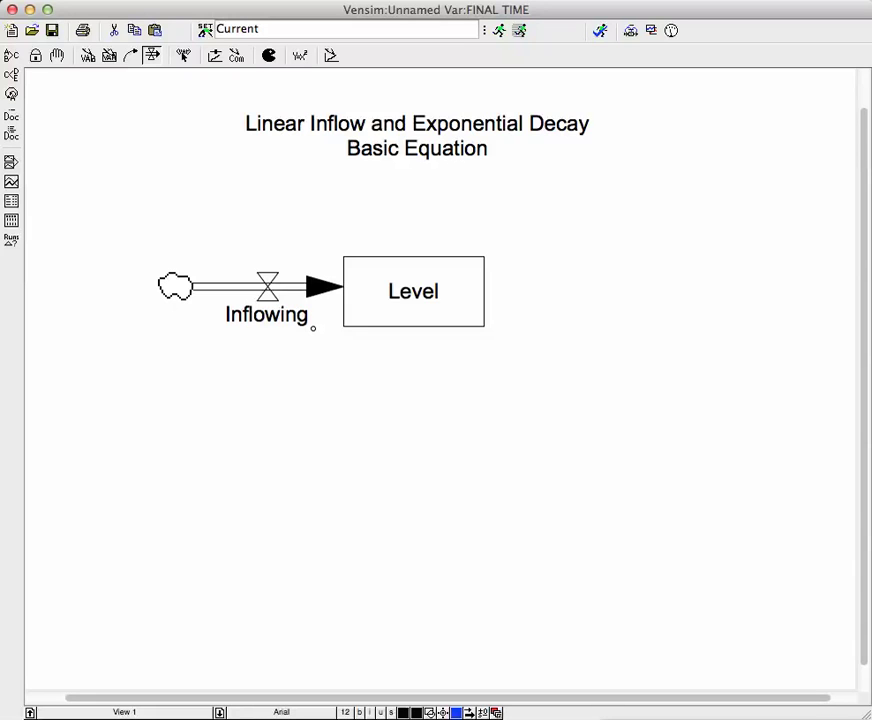
- Draw an outflow rate from the Level box to a cloud on its far side and name it Decaying
key(2)
key(2)
key(6)
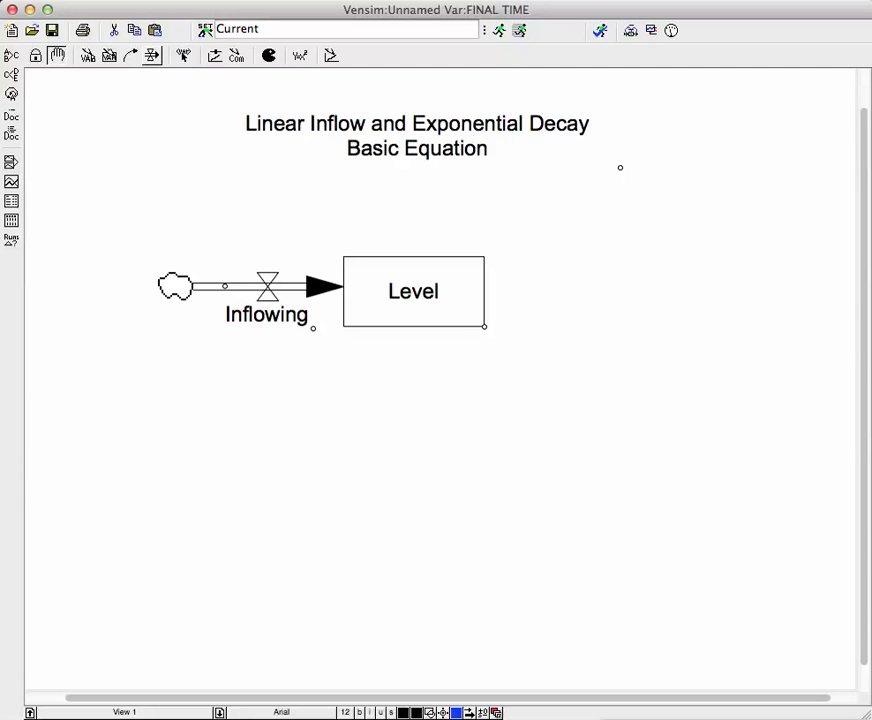
key(6)
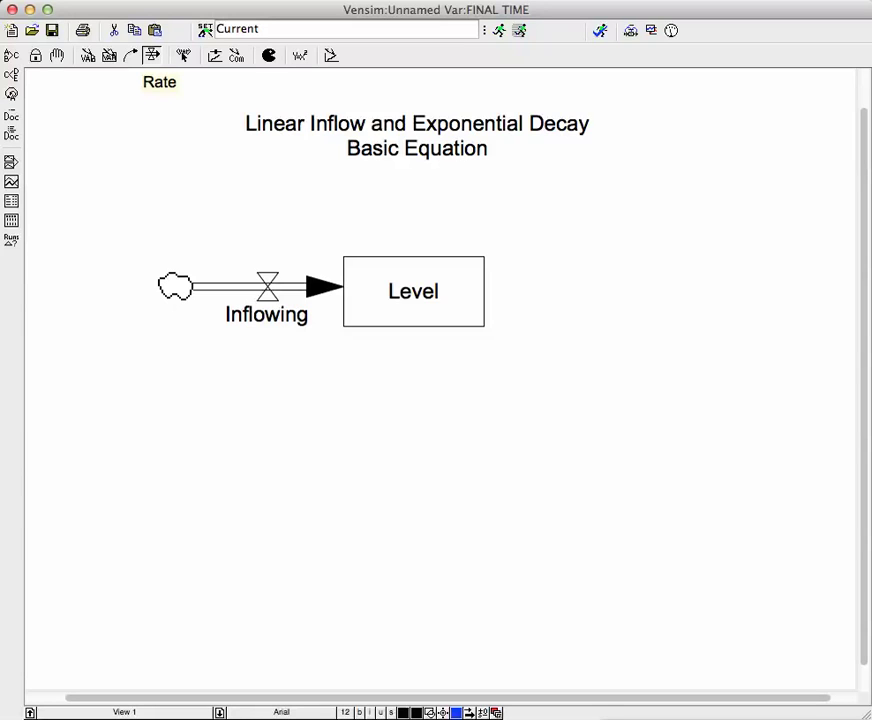
click(413, 291)
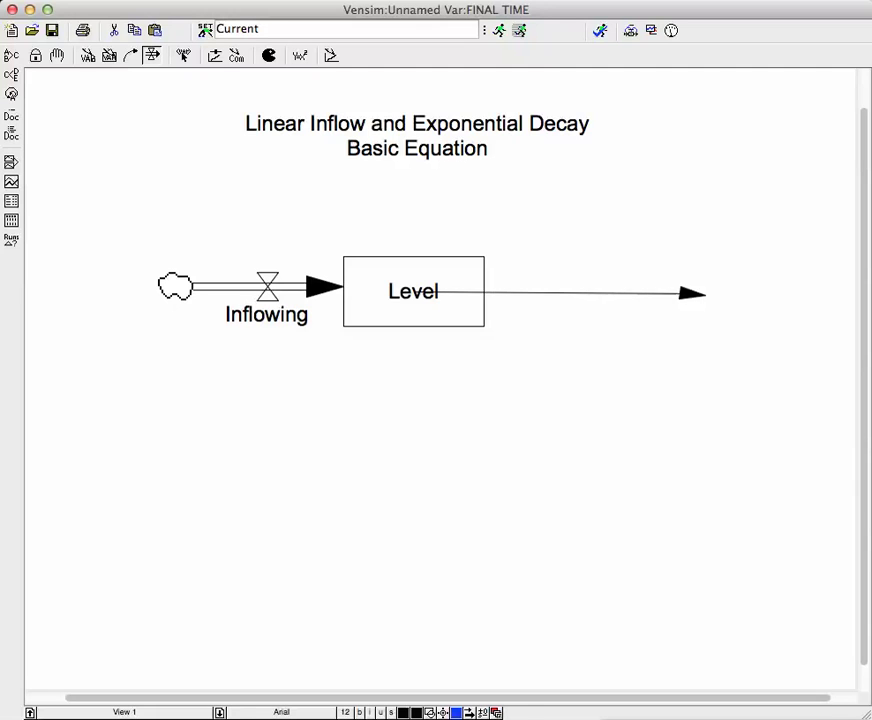
click(705, 294)
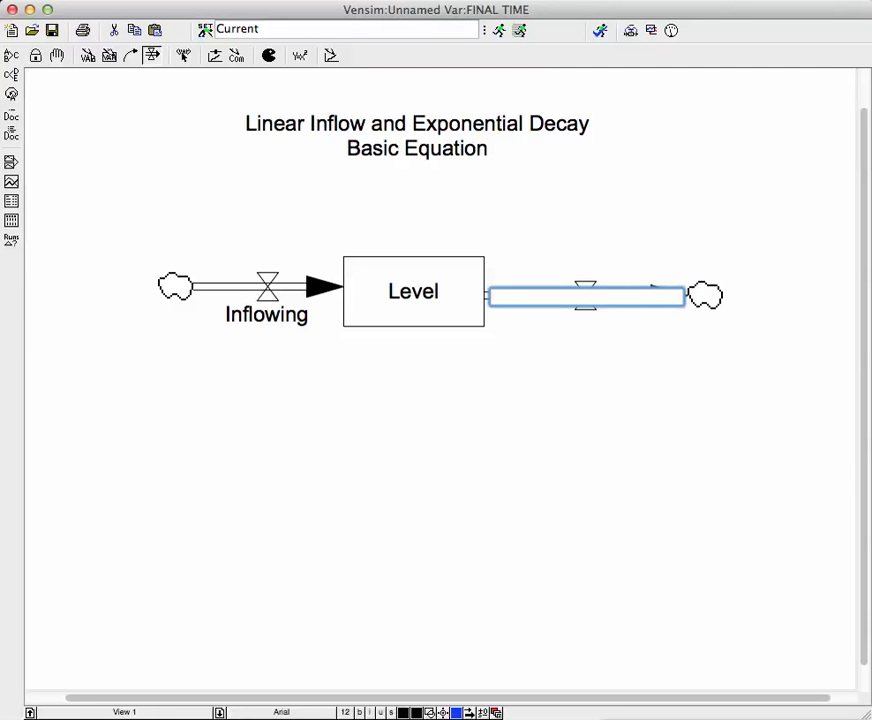
text(Decaying)
key(Return)
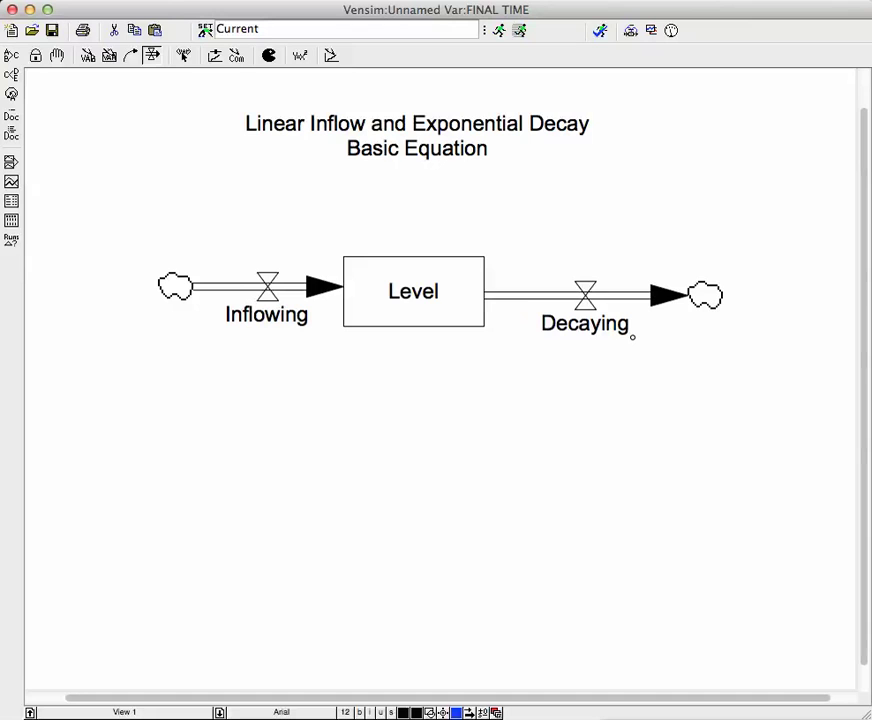
- Add an auxiliary variable named Rate of Decay below the Decaying rate
key(3)
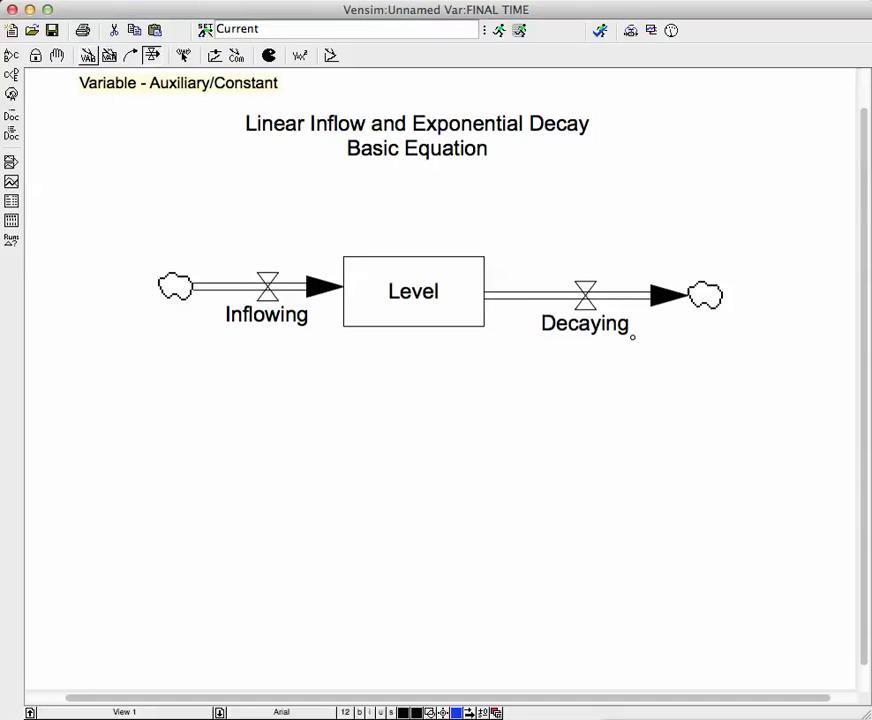
click(88, 55)
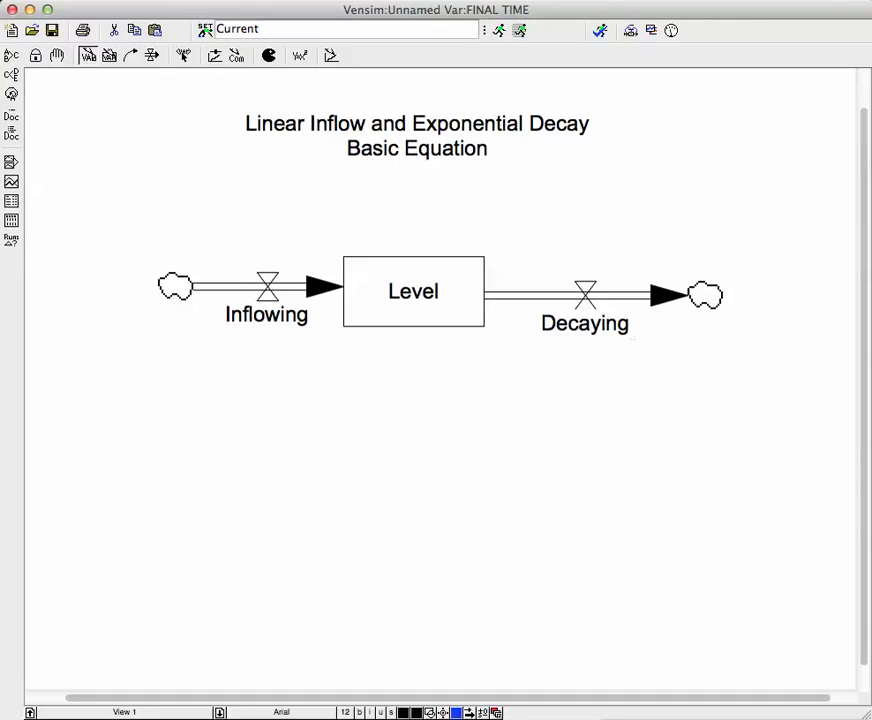
click(638, 424)
text(Rate of )
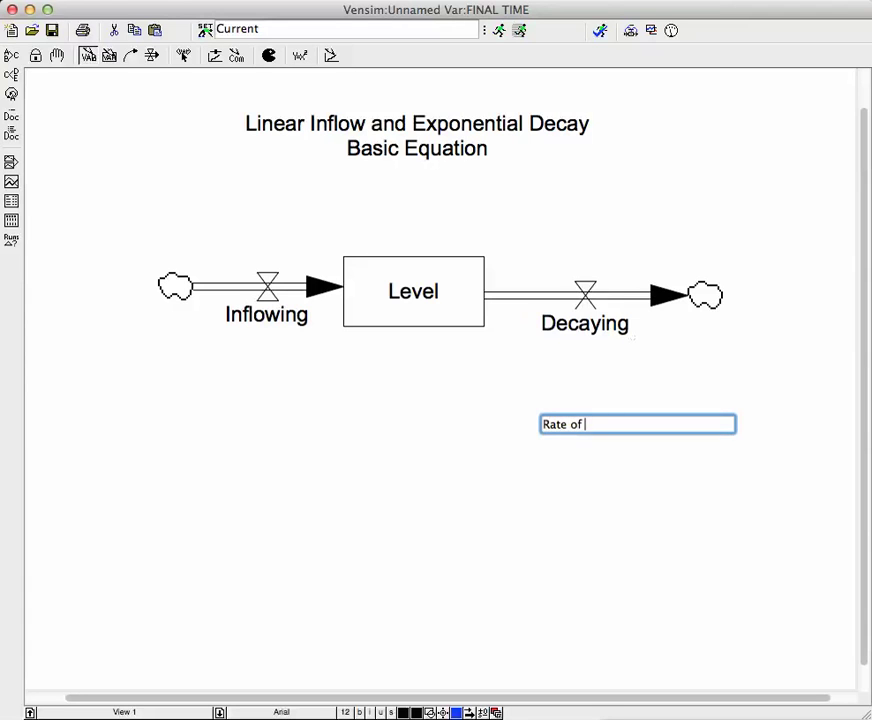
text(Decay)
key(Return)
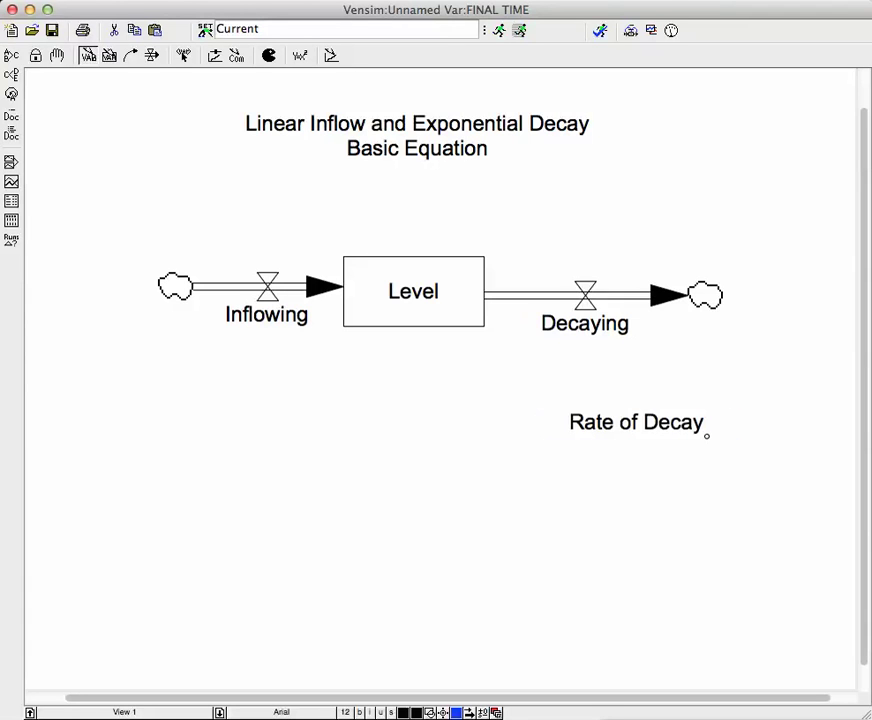
- Connect Rate of Decay to the Decaying rate with a straight causal arrow
key(5)
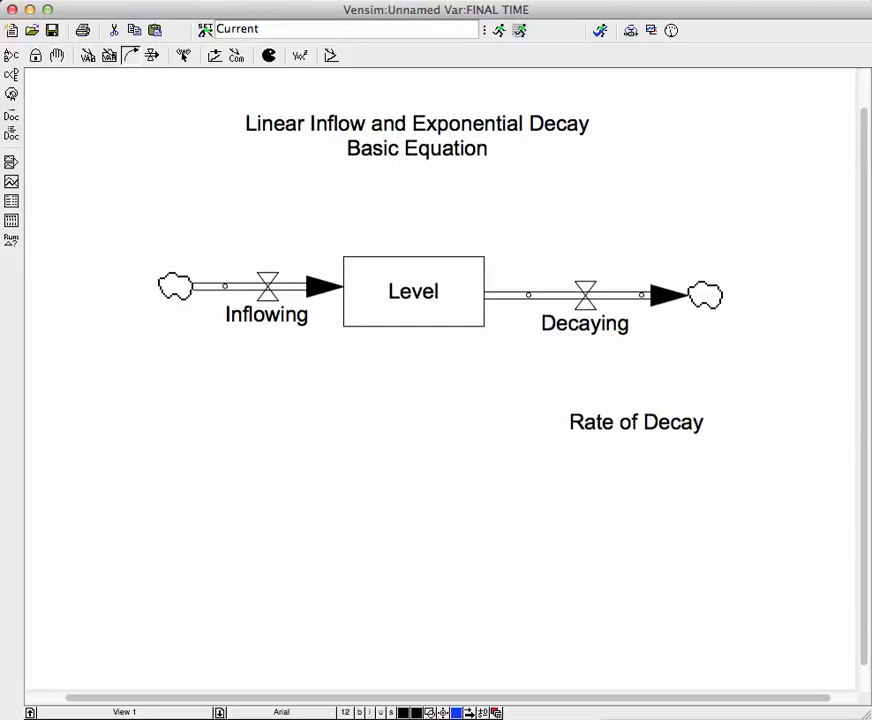
click(636, 422)
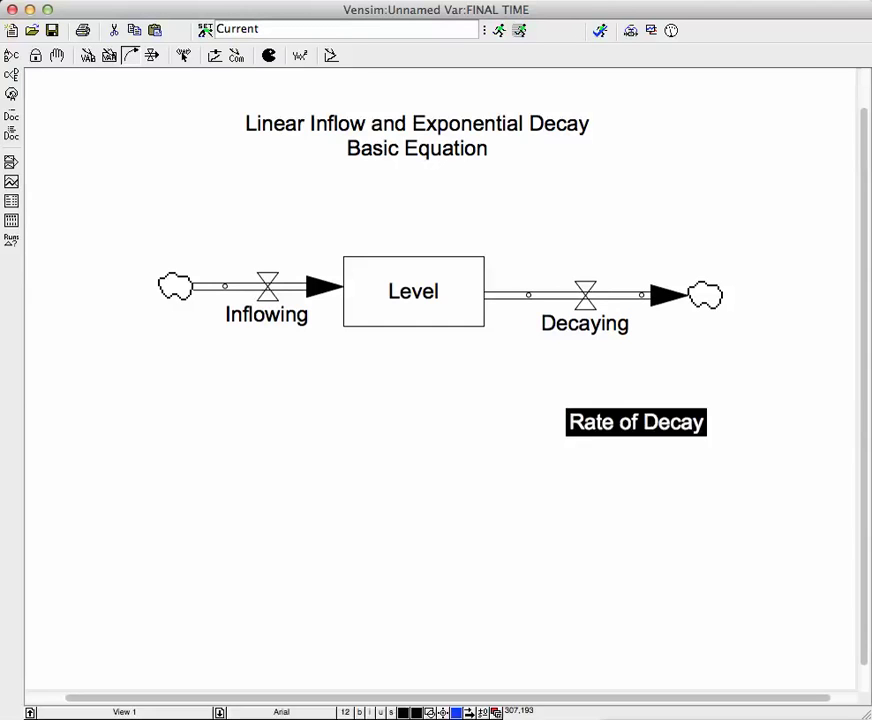
click(586, 321)
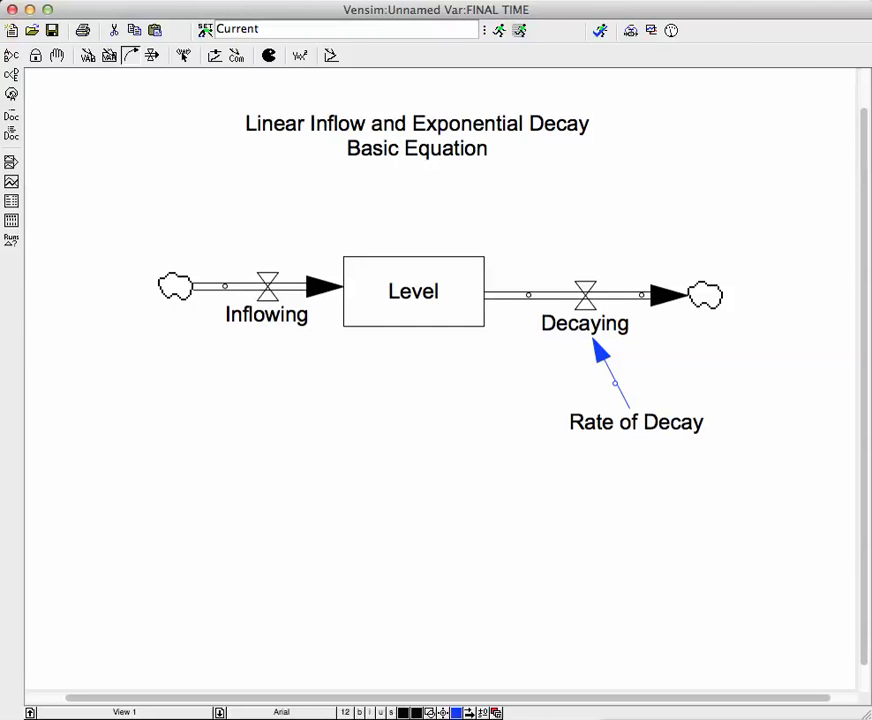
- Connect Level to Decaying with an arrow curving below the outflow, flatten its curve slightly, and lock the sketch
click(413, 291)
click(445, 409)
click(582, 330)
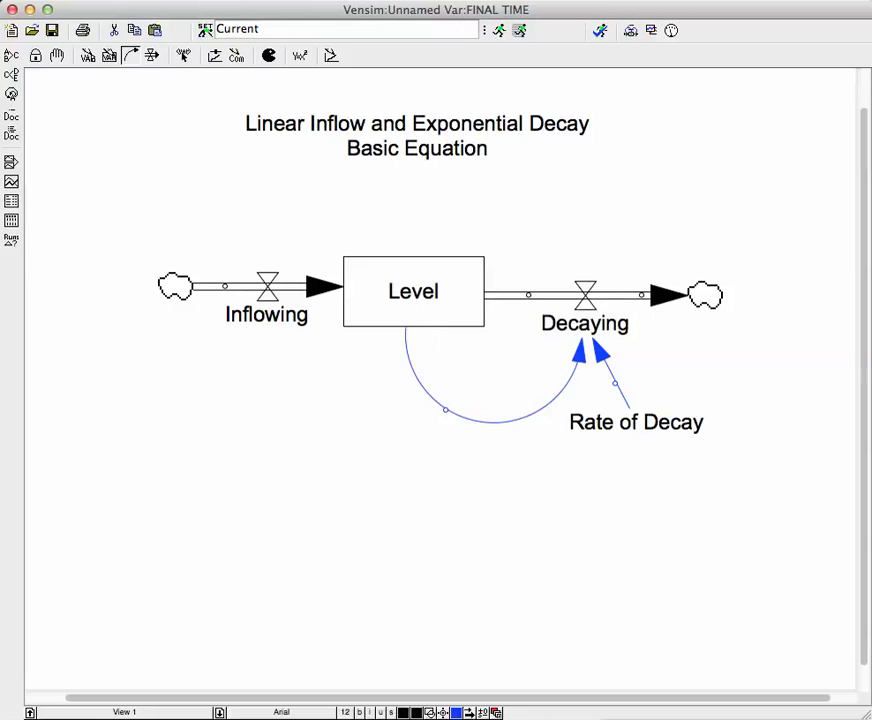
drag(445, 409, 466, 383)
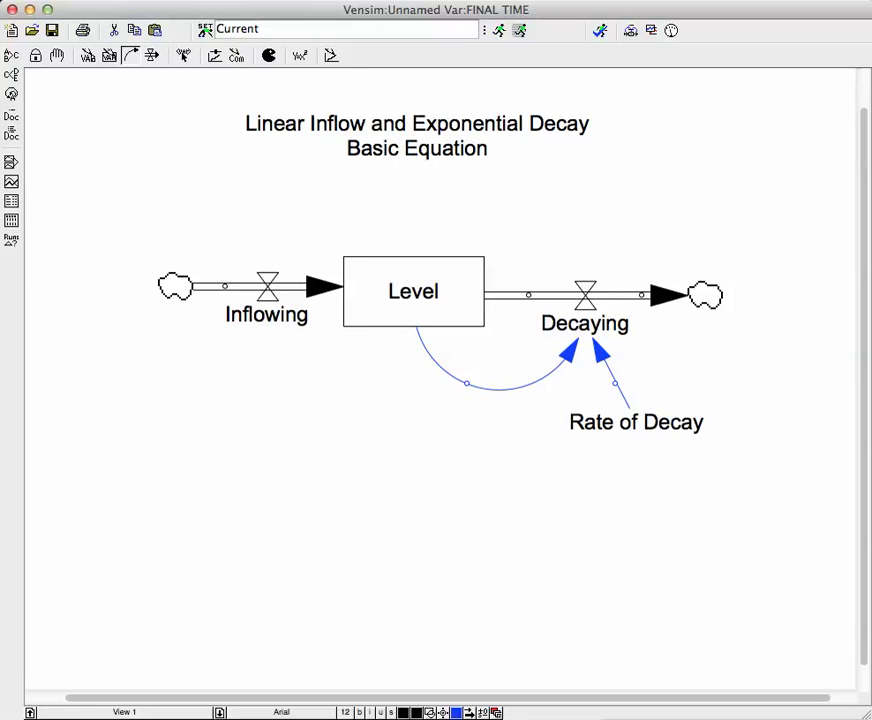
click(57, 55)
click(36, 55)
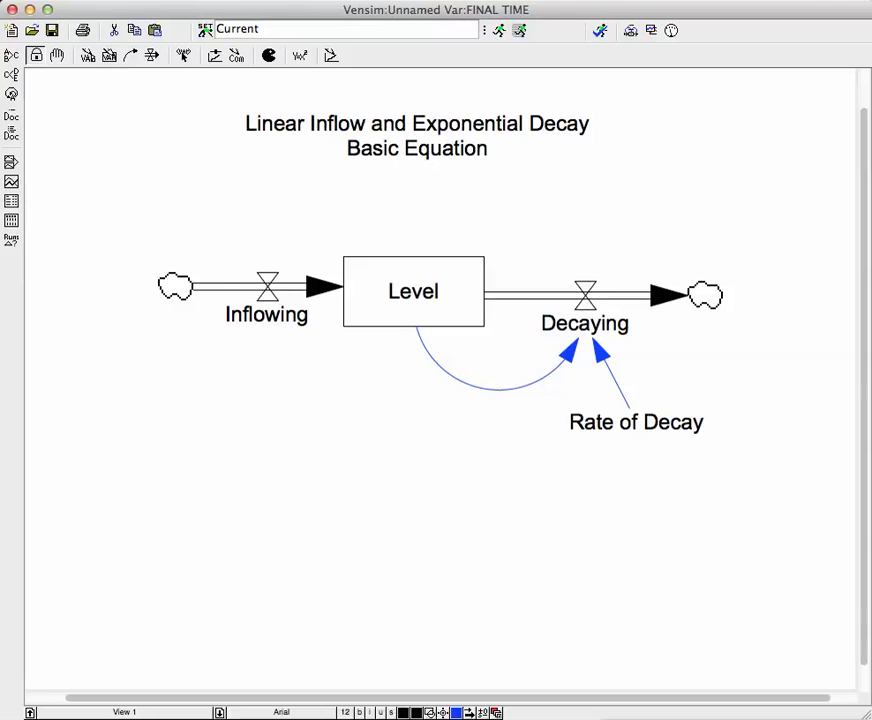
- Define the equation of Rate of Decay as the constant 5
key(minus)
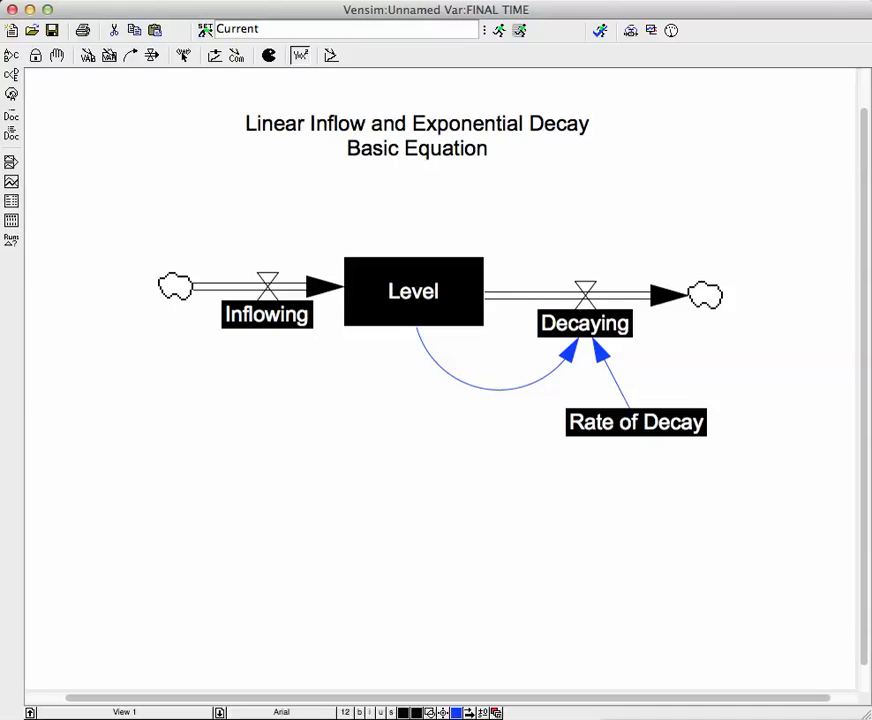
click(635, 422)
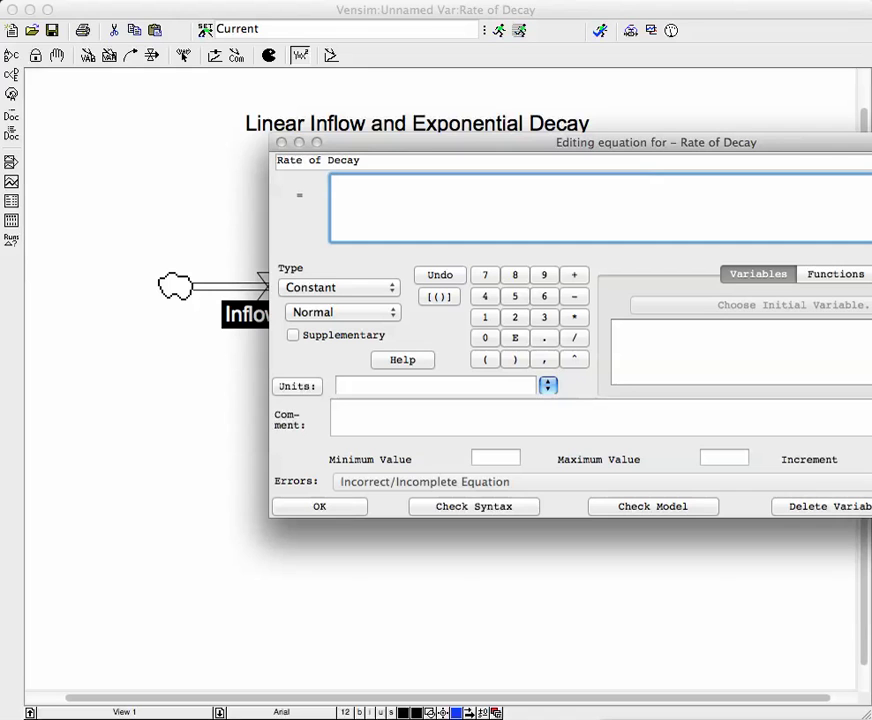
text(5)
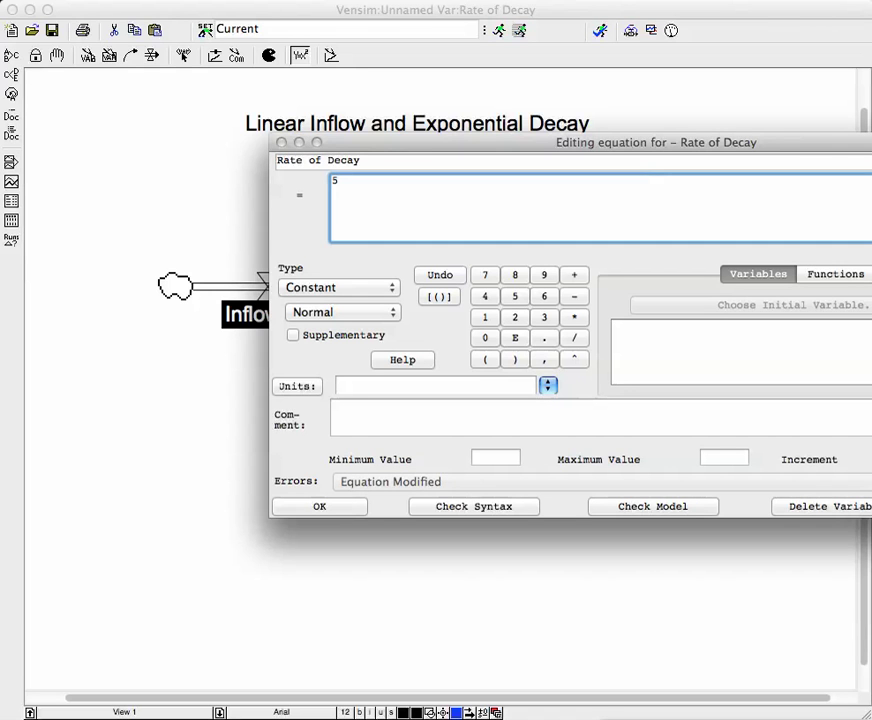
key(Return)
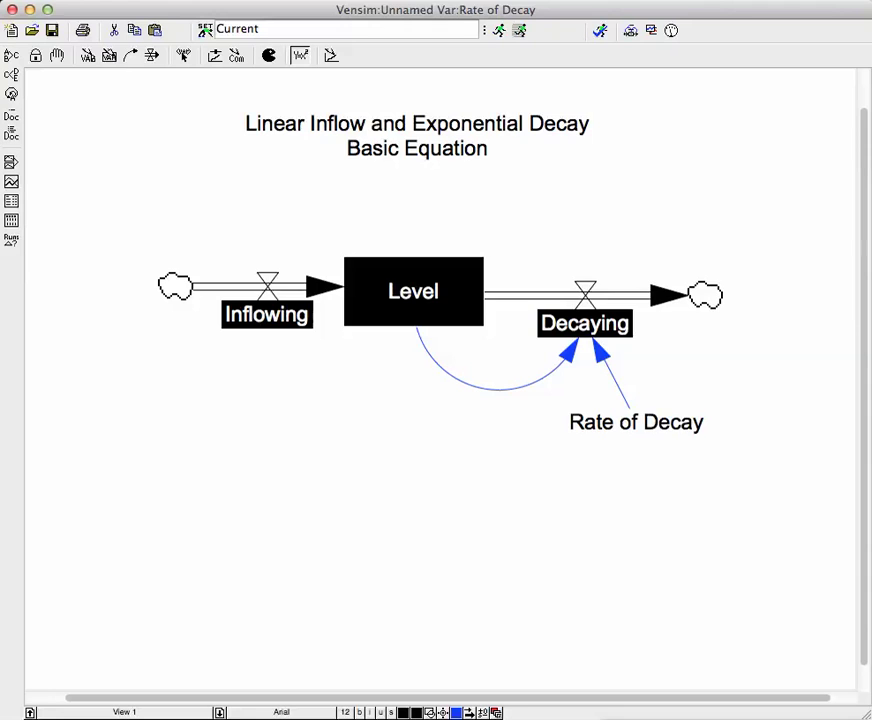
- Define the Decaying equation as Level / Rate of Decay
click(584, 323)
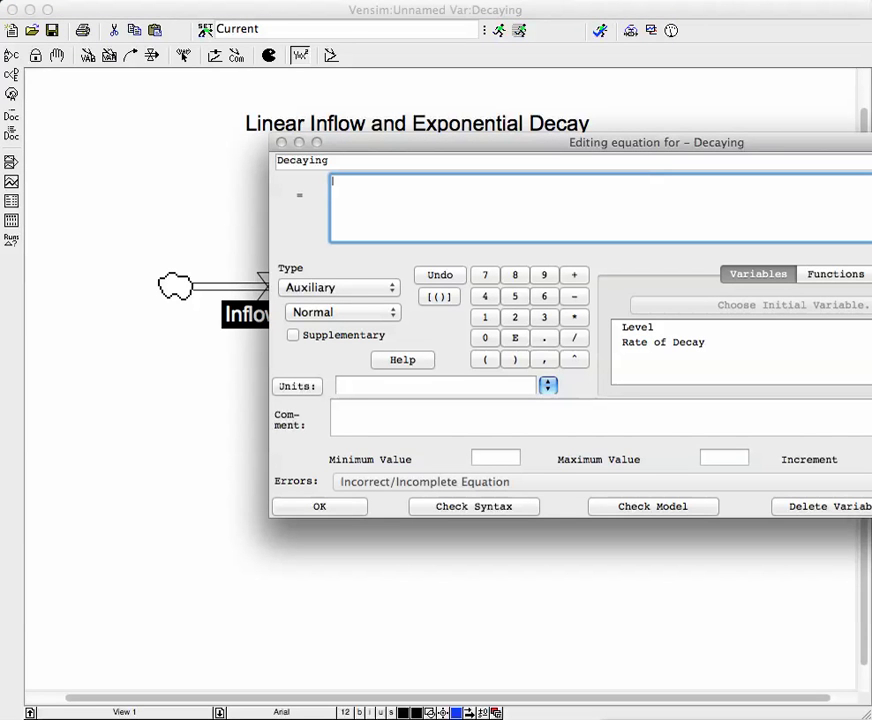
text(Level)
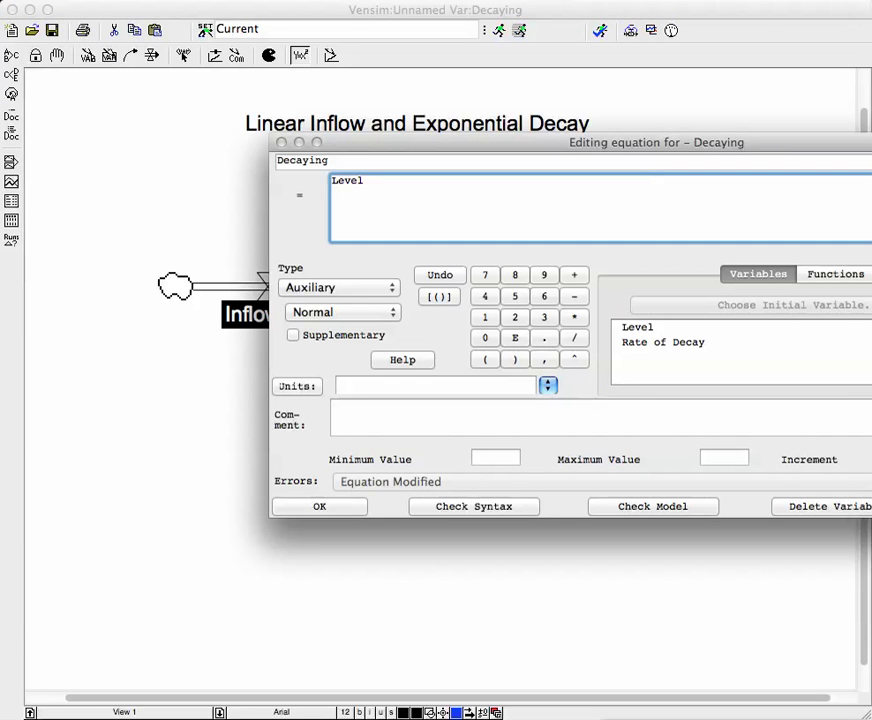
text( /)
click(663, 342)
key(Return)
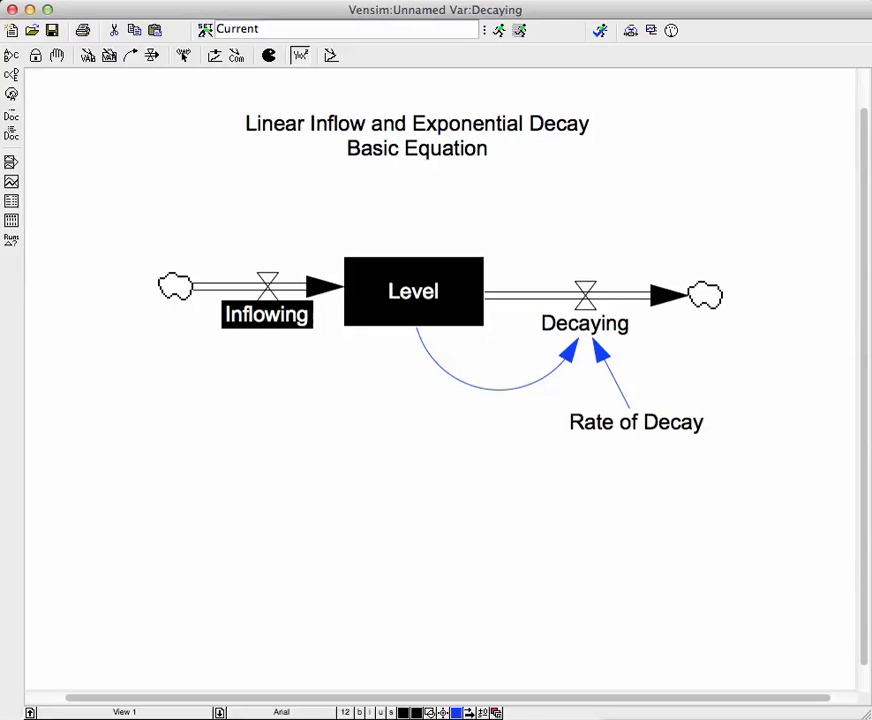
- Set the initial value of Level to 50, keeping its Inflowing-Decaying integral
click(413, 291)
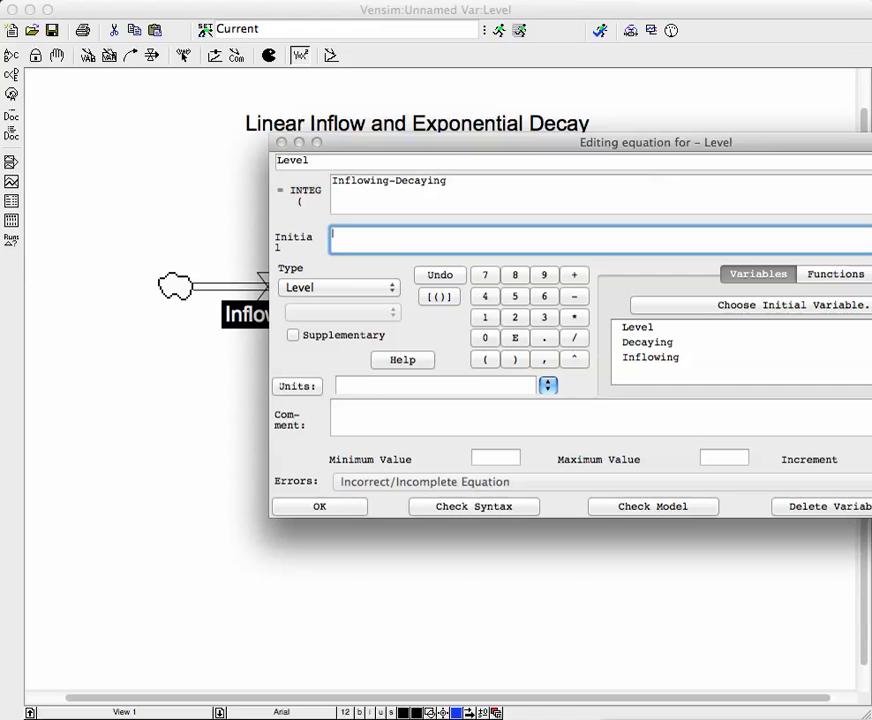
text(50)
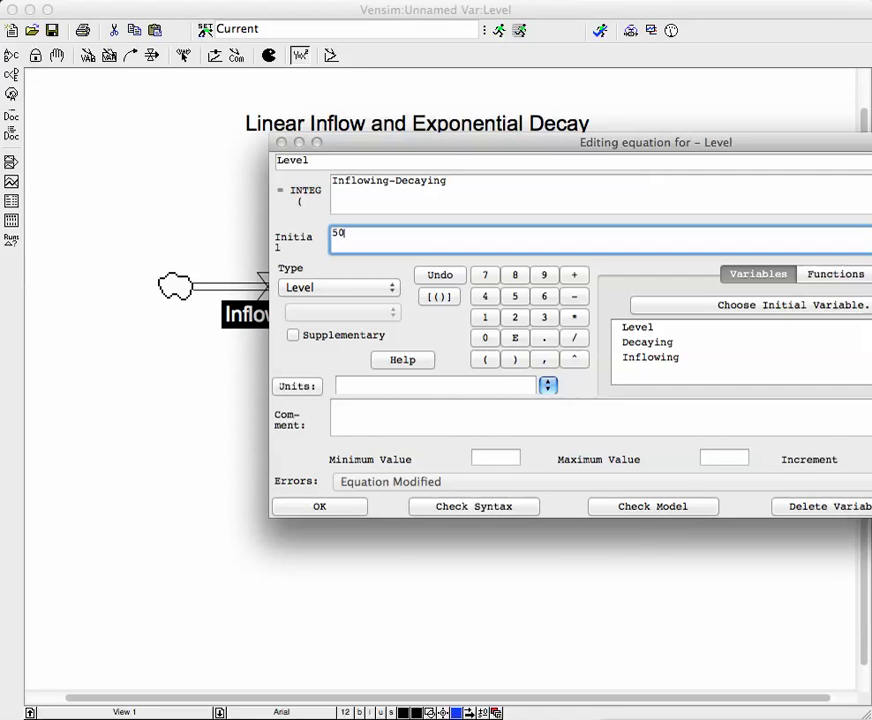
key(Return)
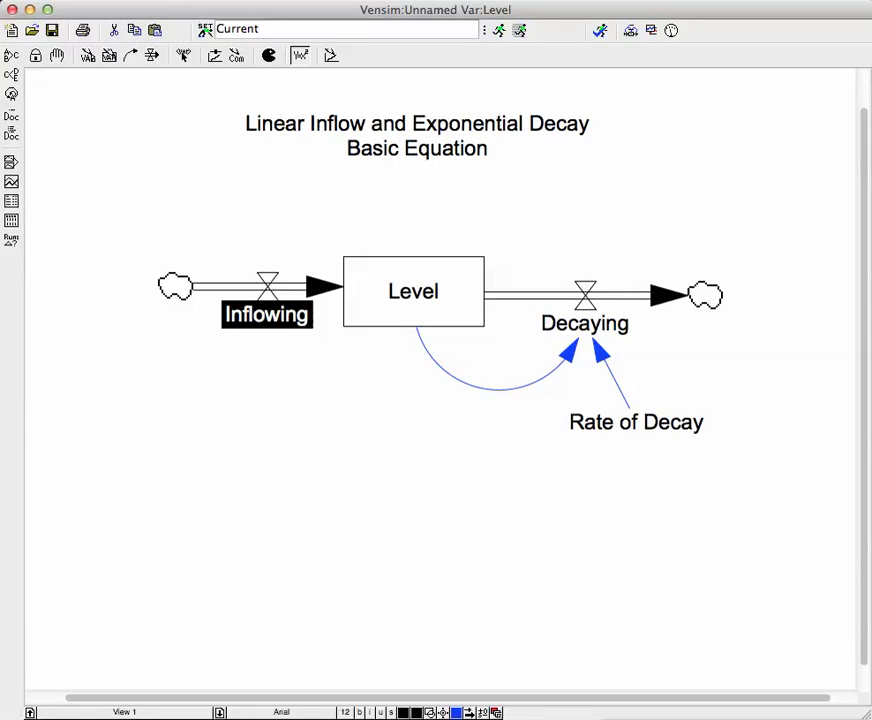
- Define the equation of the Inflowing rate as the constant 10
click(266, 314)
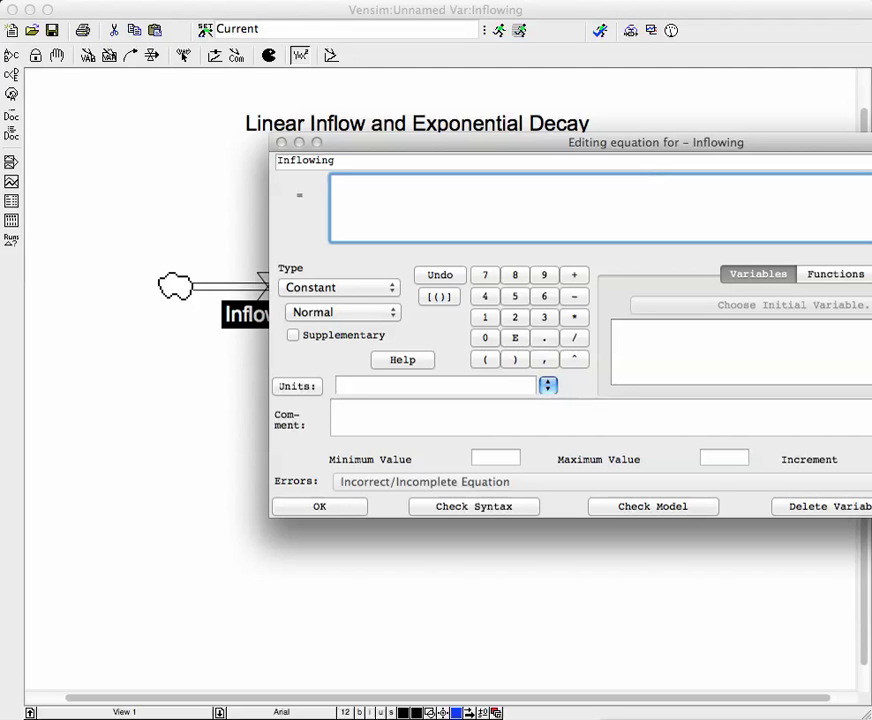
text(10)
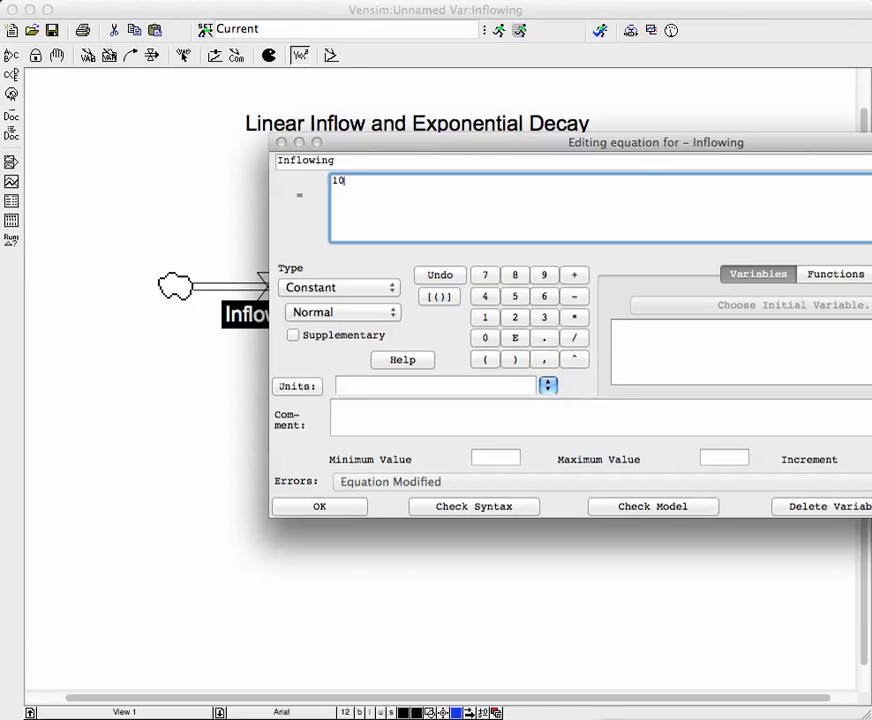
key(Return)
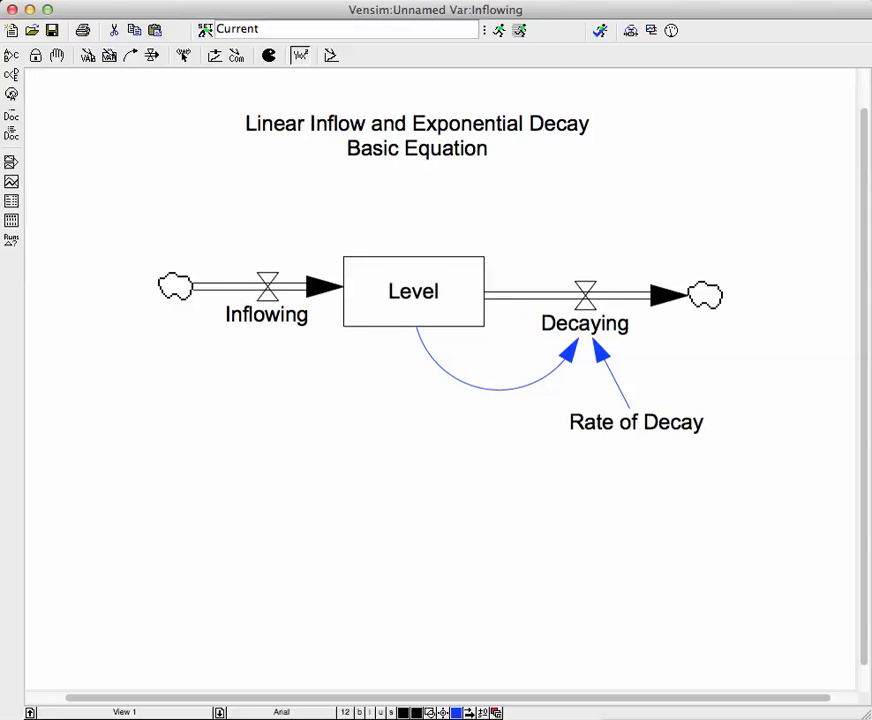
- Save the model as LinearExpDecay in the ESA story folder, using the Vensim Models format
click(147, 1)
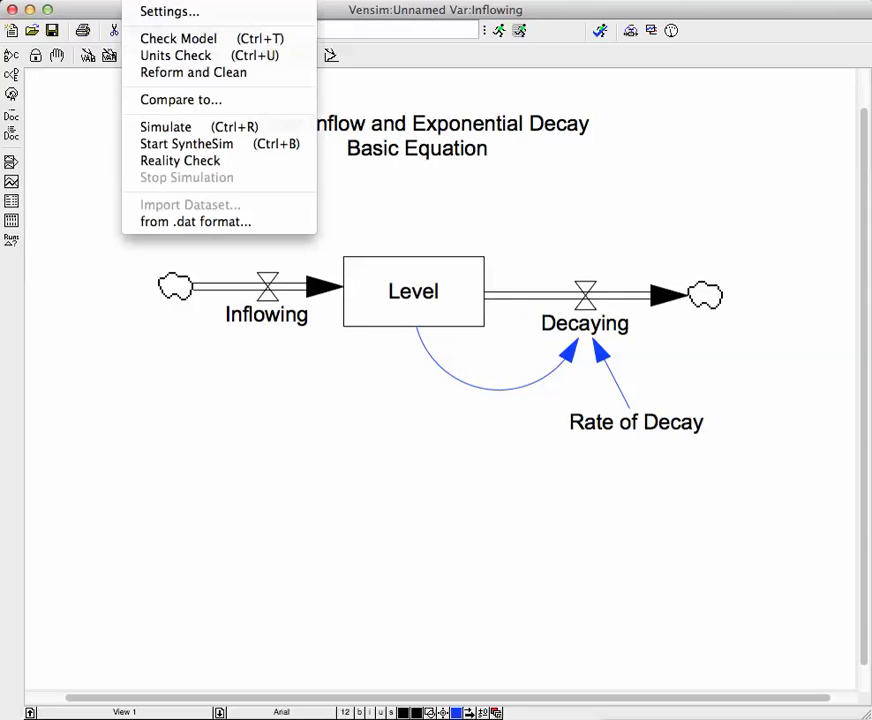
click(169, 11)
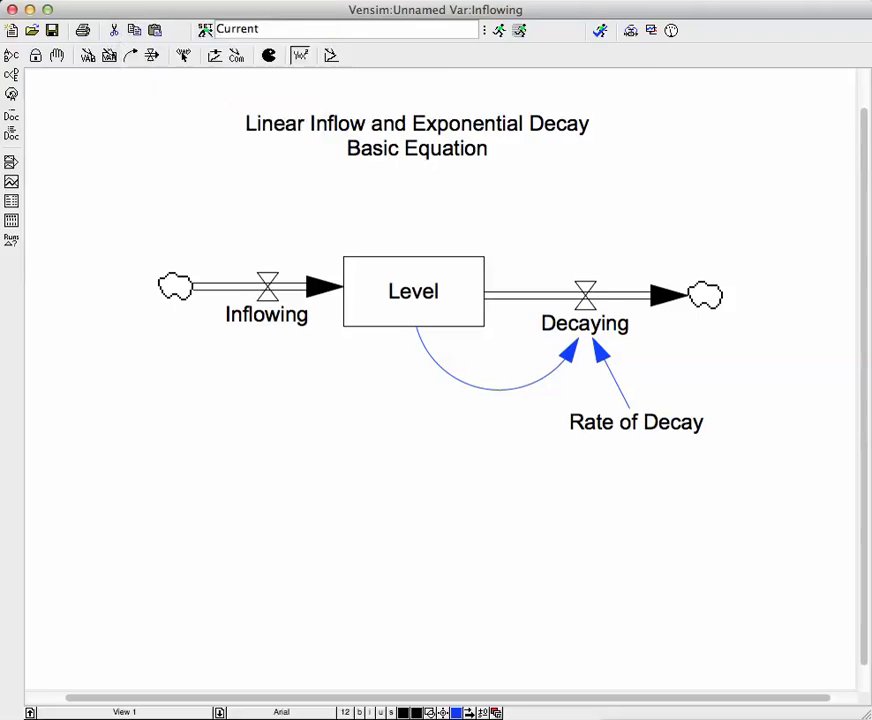
drag(216, 10, 399, 54)
key(Return)
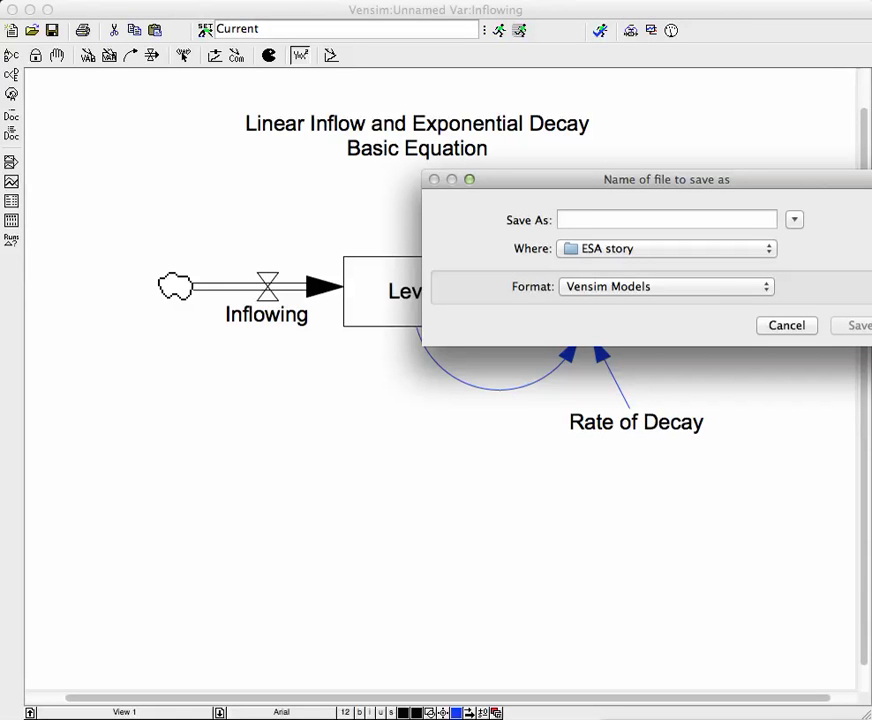
text(Linear)
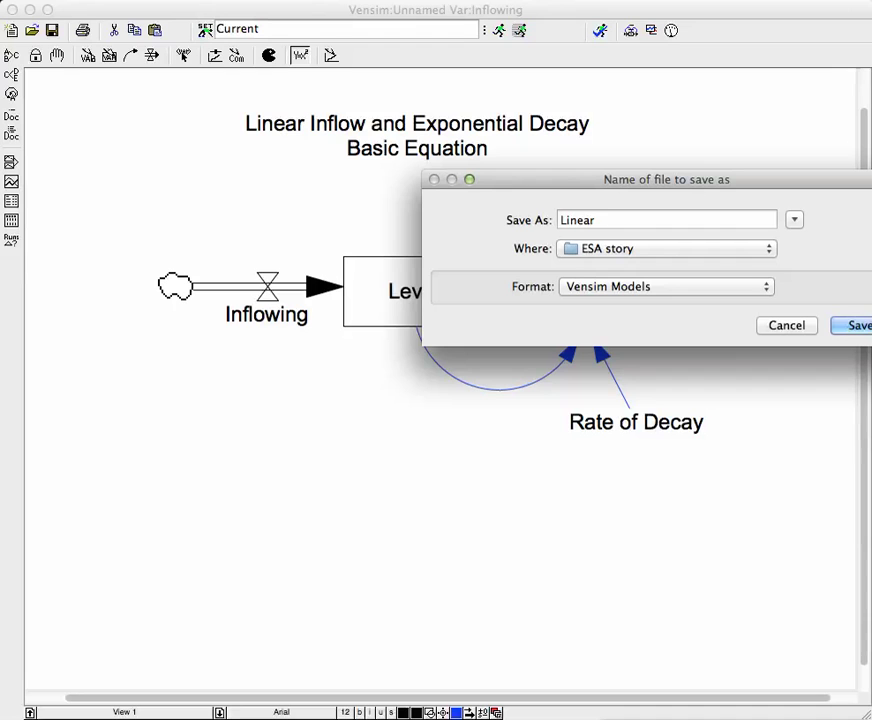
text(ExpDecay)
key(Return)
- Set the model's time step to 0.0625 and its integration type to RK4 Auto
key(super+t)
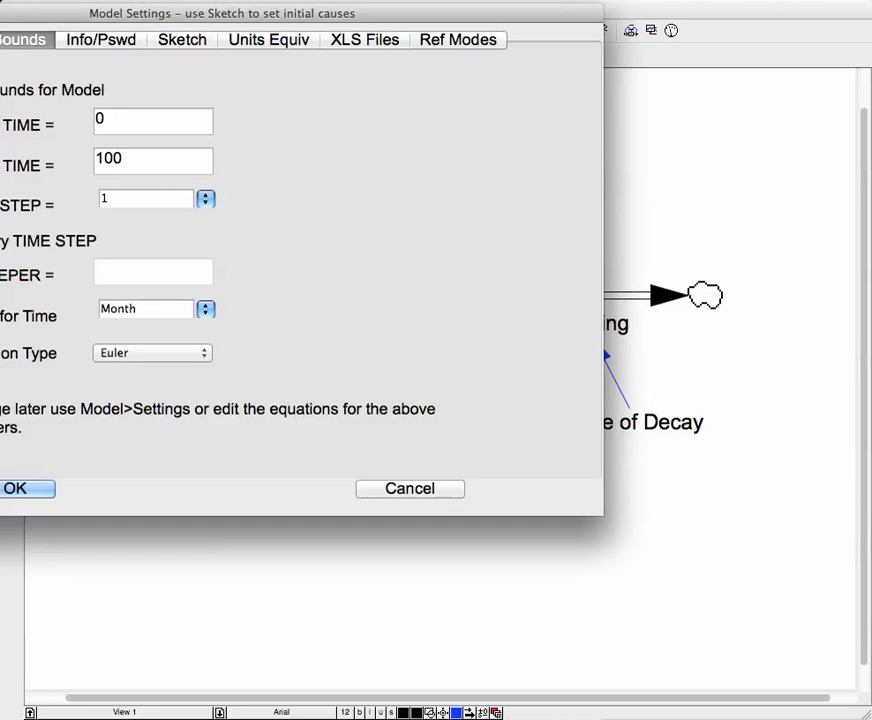
drag(222, 13, 442, 36)
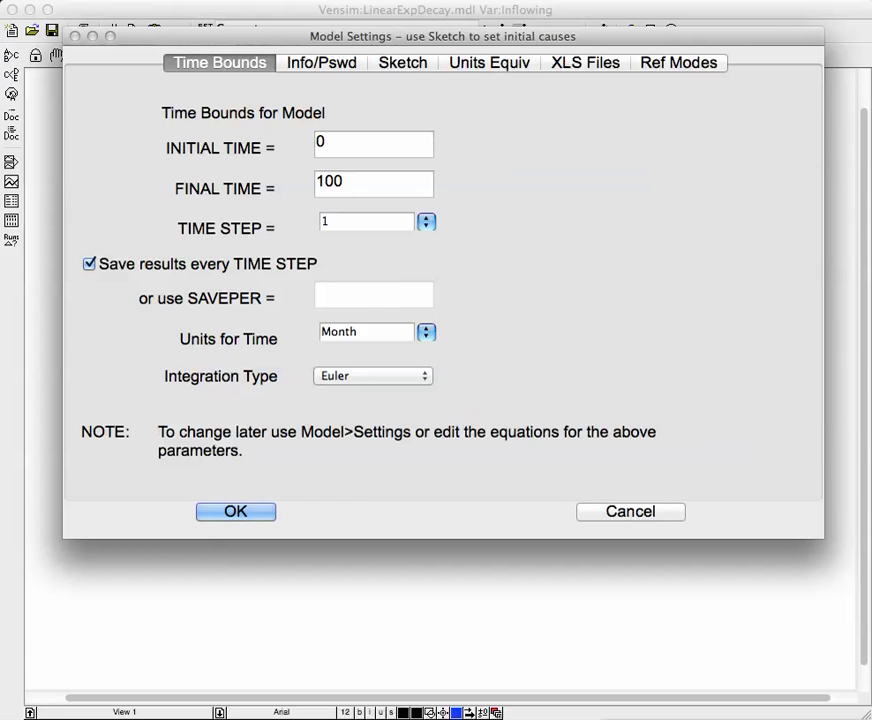
click(426, 222)
click(438, 285)
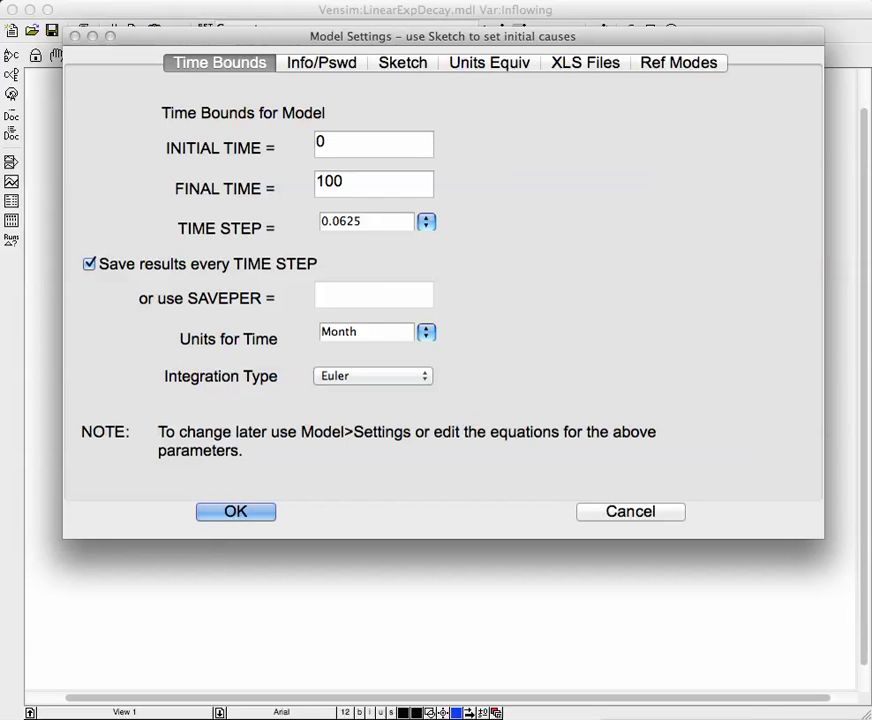
click(426, 221)
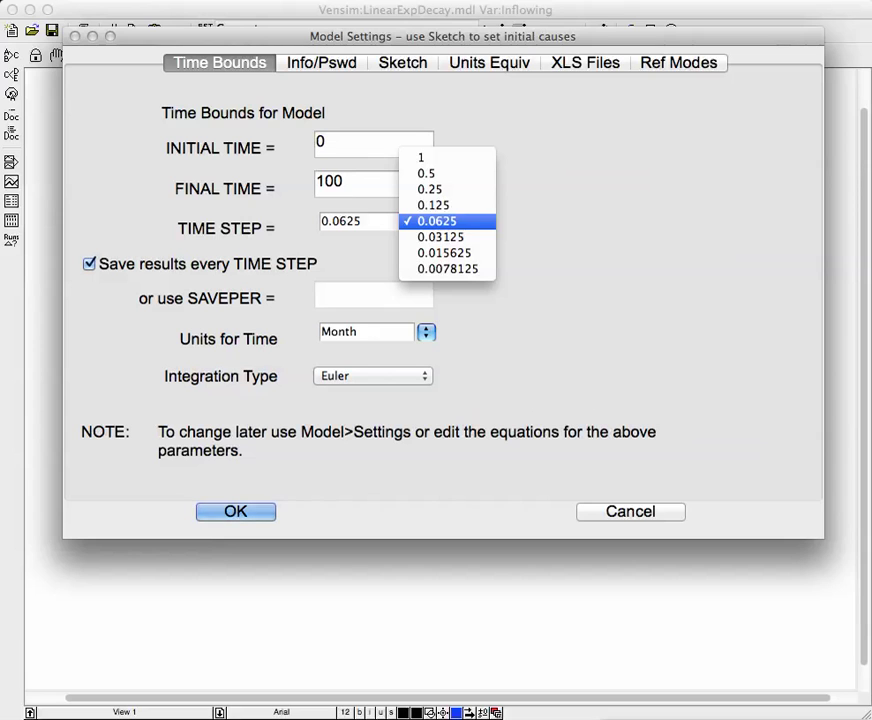
click(437, 221)
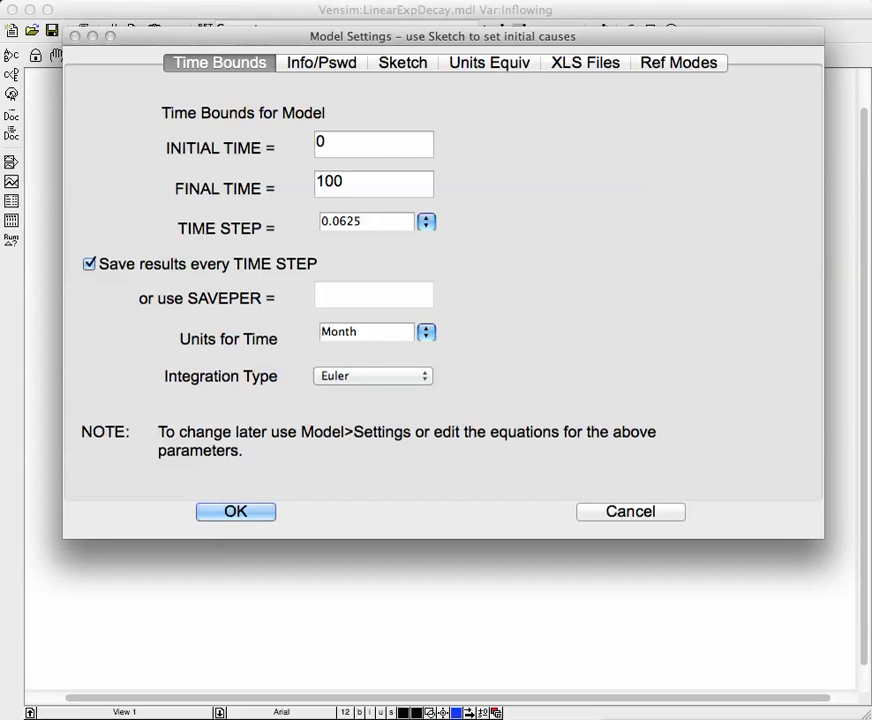
click(372, 376)
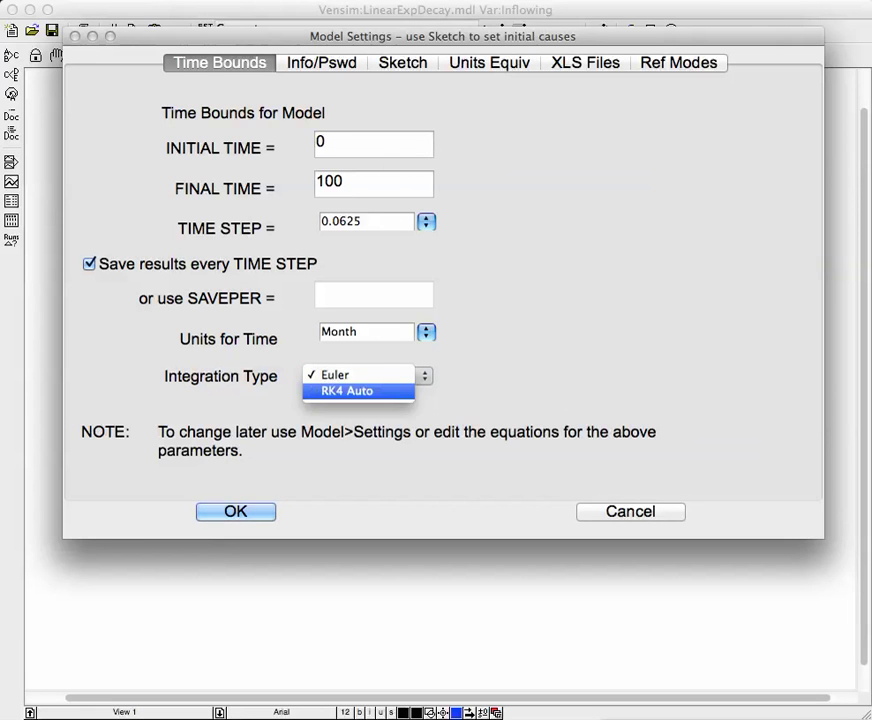
key(Return)
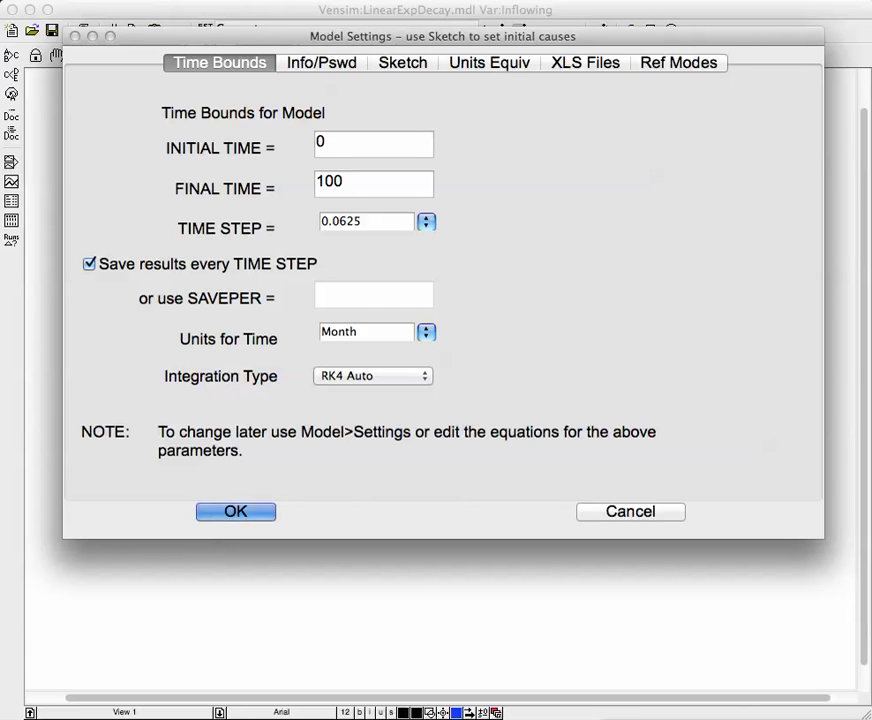
key(Return)
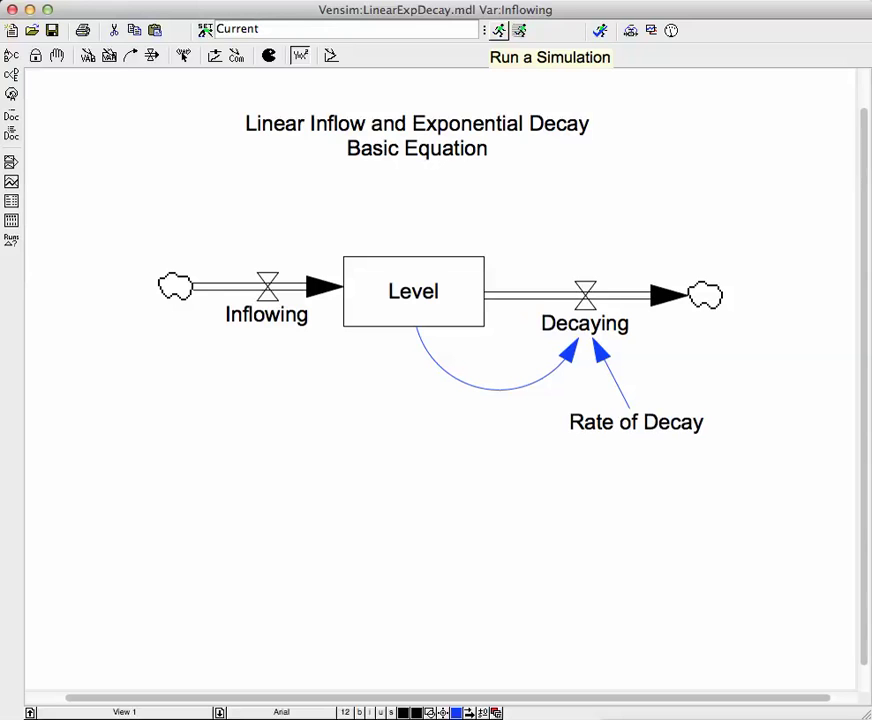
- Run a simulation and overwrite the existing dataset Current
click(498, 30)
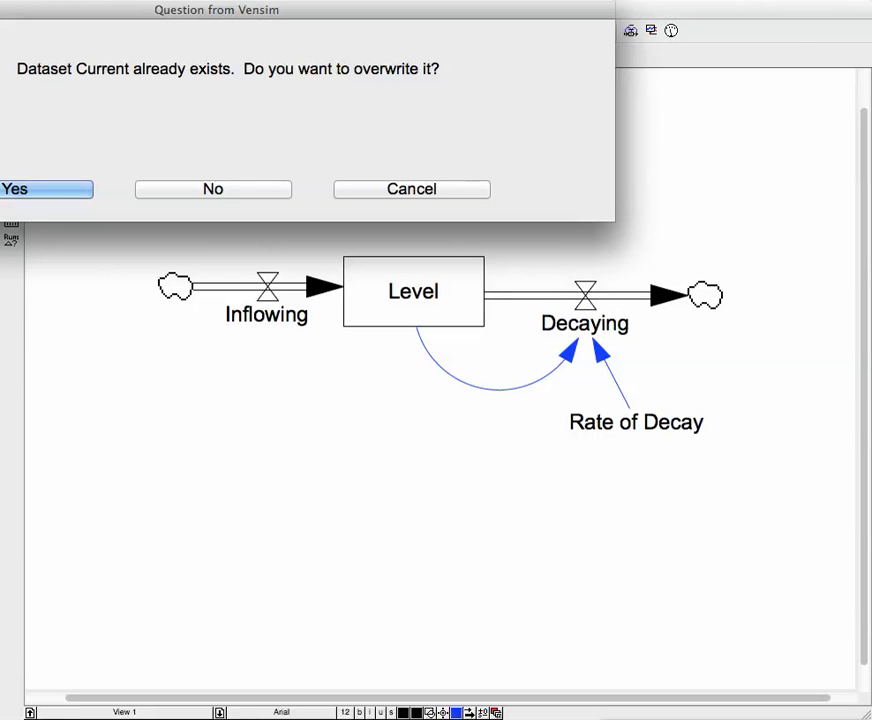
drag(216, 10, 443, 138)
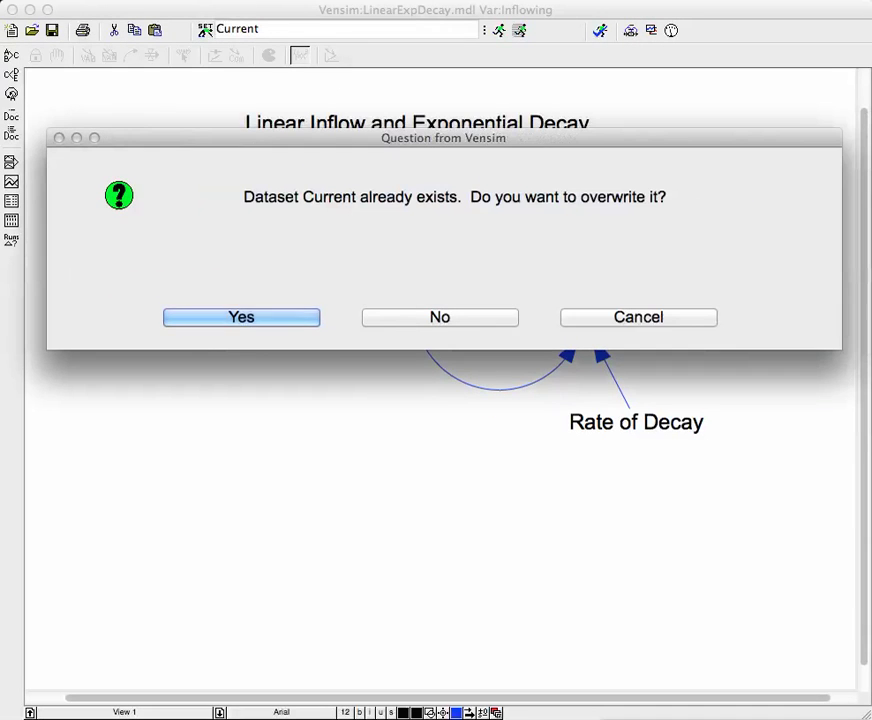
key(Return)
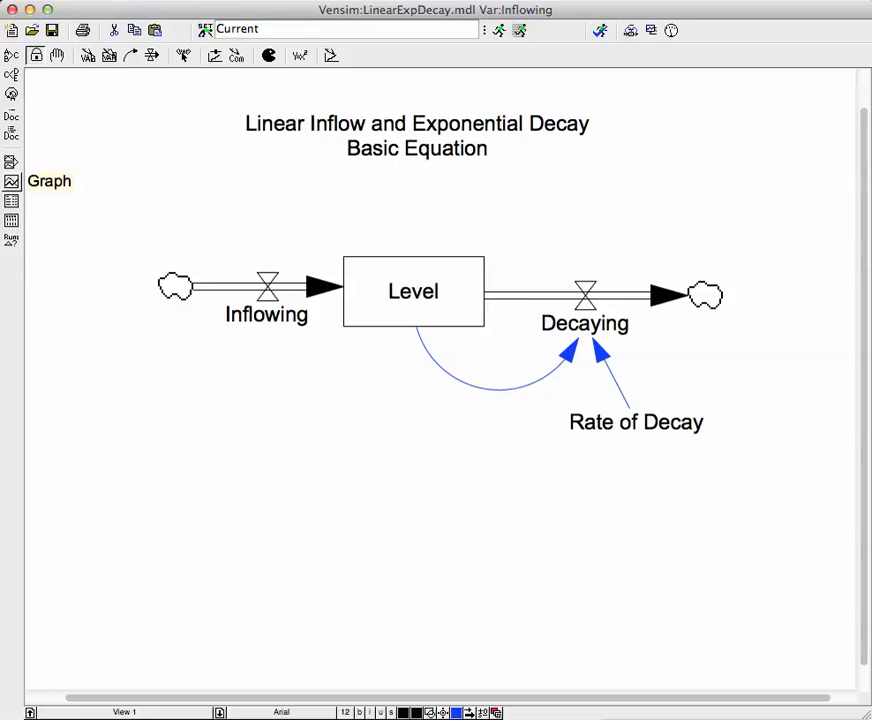
- View the graph of Inflowing and an enlarged graph of Level, closing each one after viewing
click(11, 182)
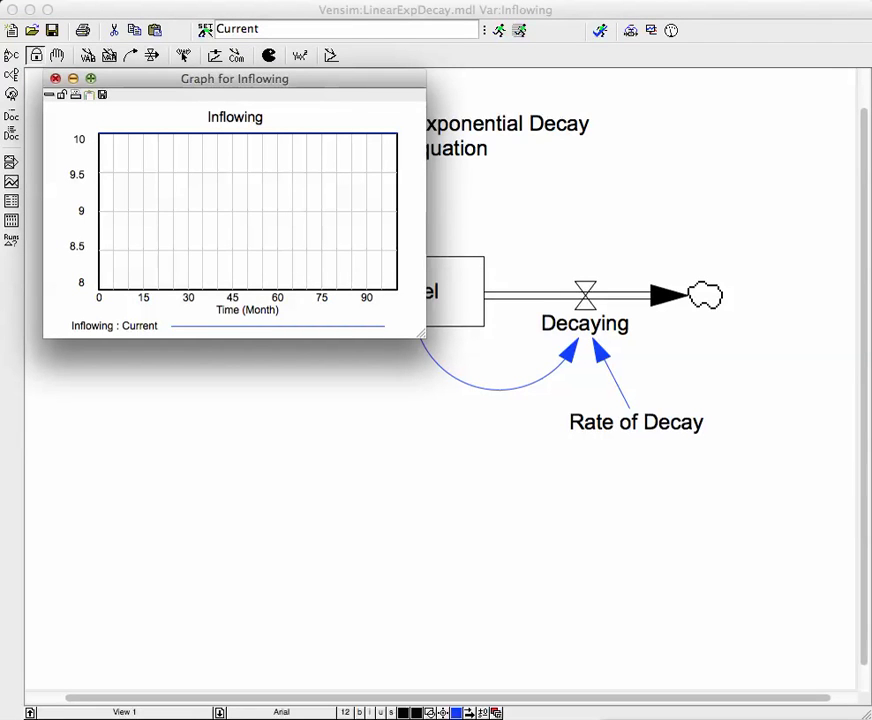
click(55, 78)
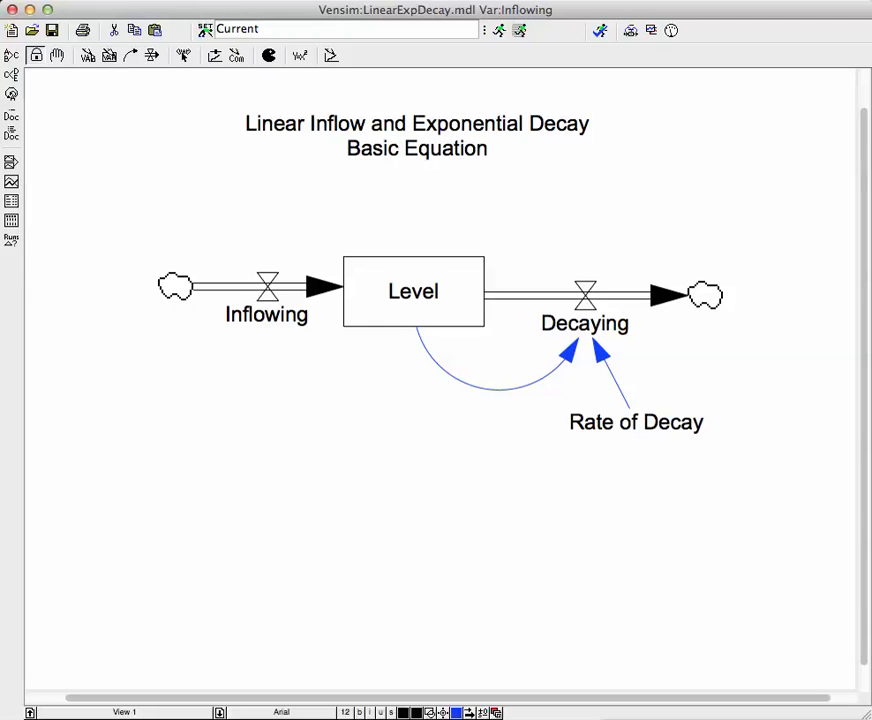
click(413, 291)
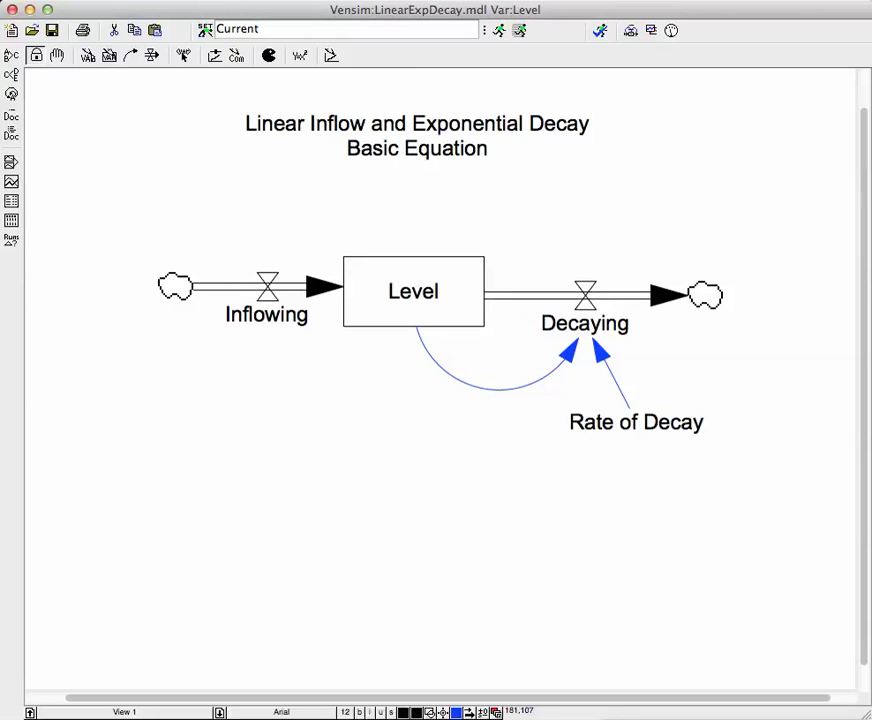
click(11, 181)
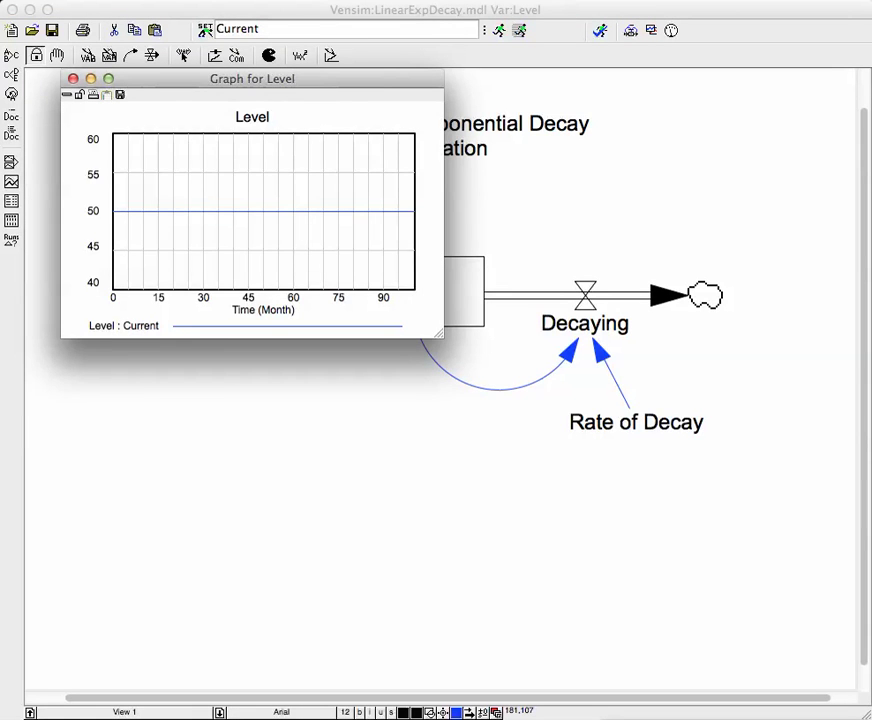
drag(438, 333, 845, 676)
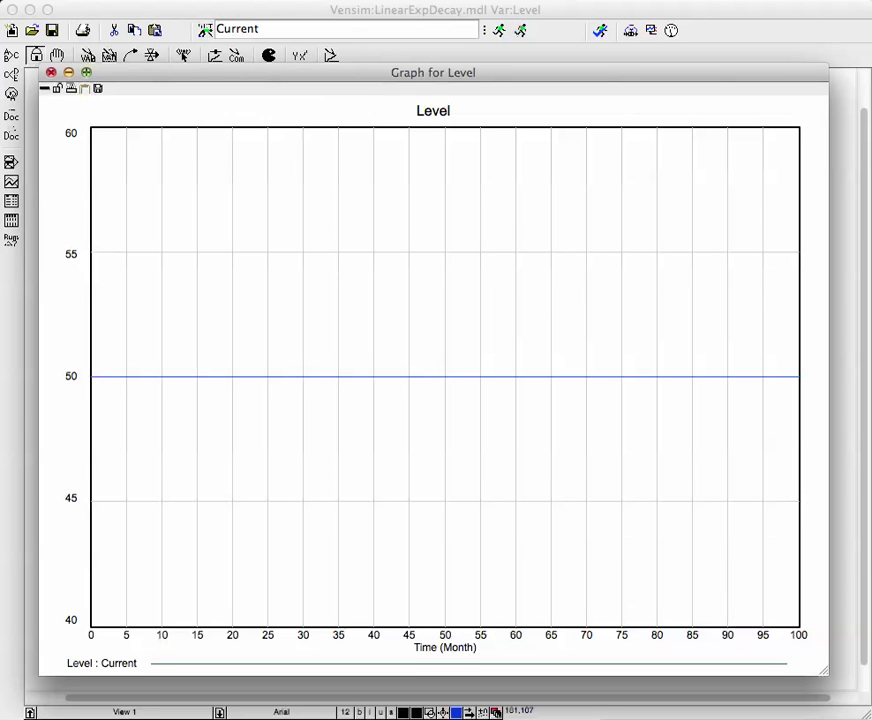
click(51, 72)
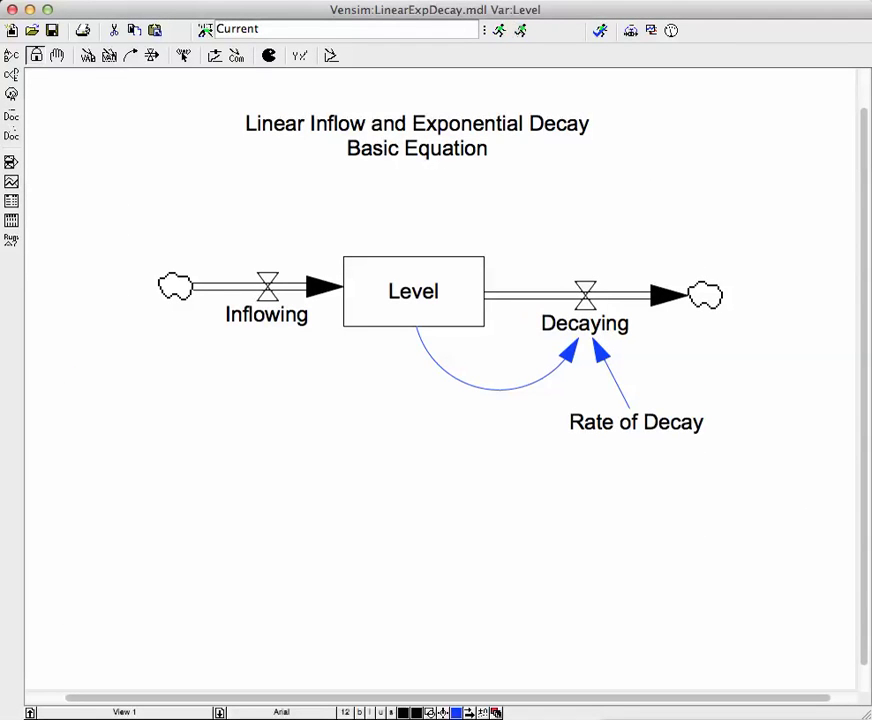
- Open the equation of Decaying for review
click(300, 55)
click(585, 323)
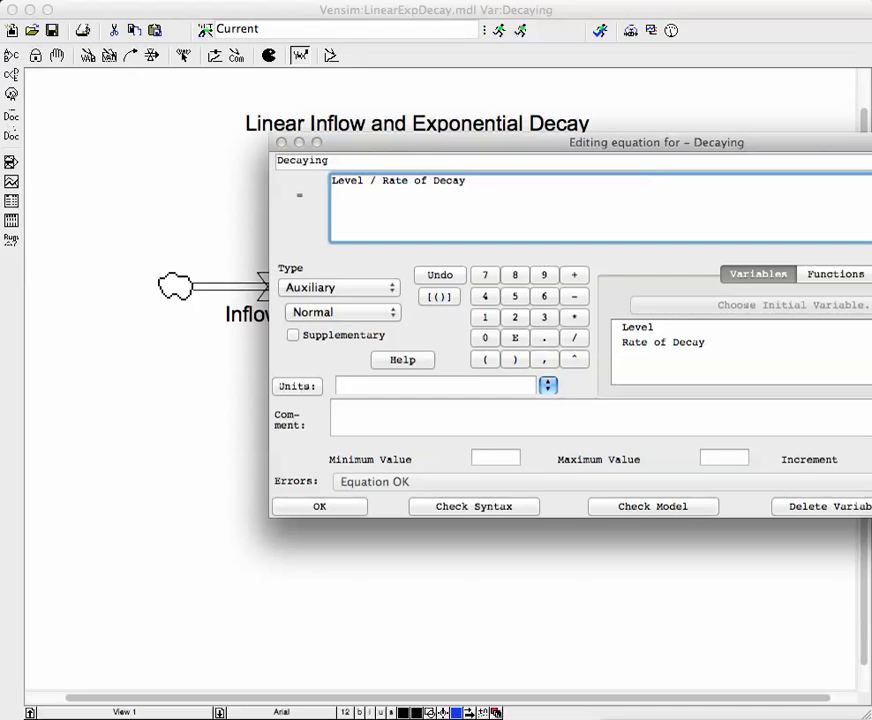
click(662, 342)
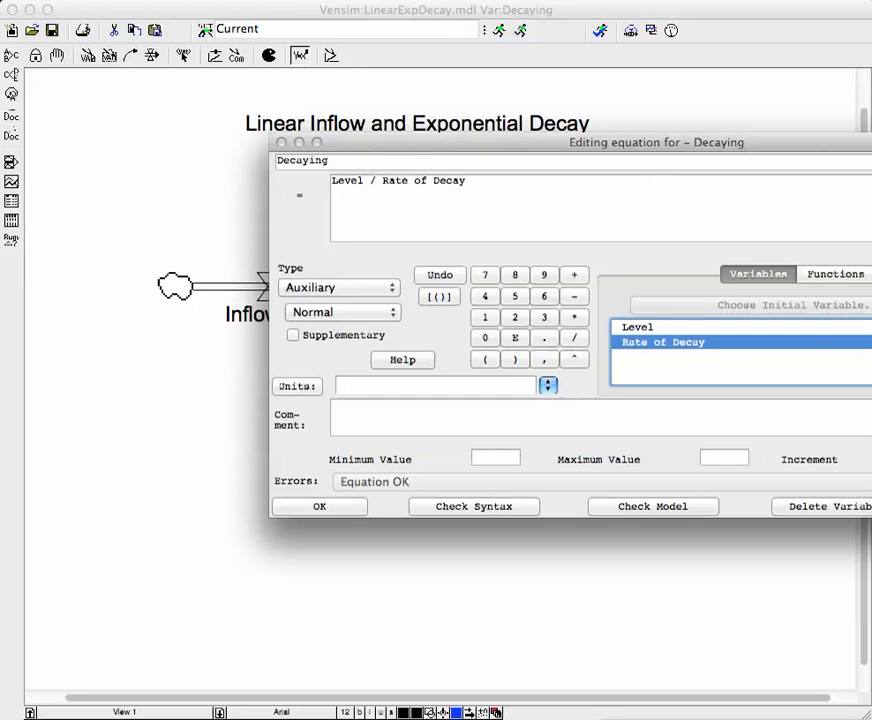
double_click(663, 342)
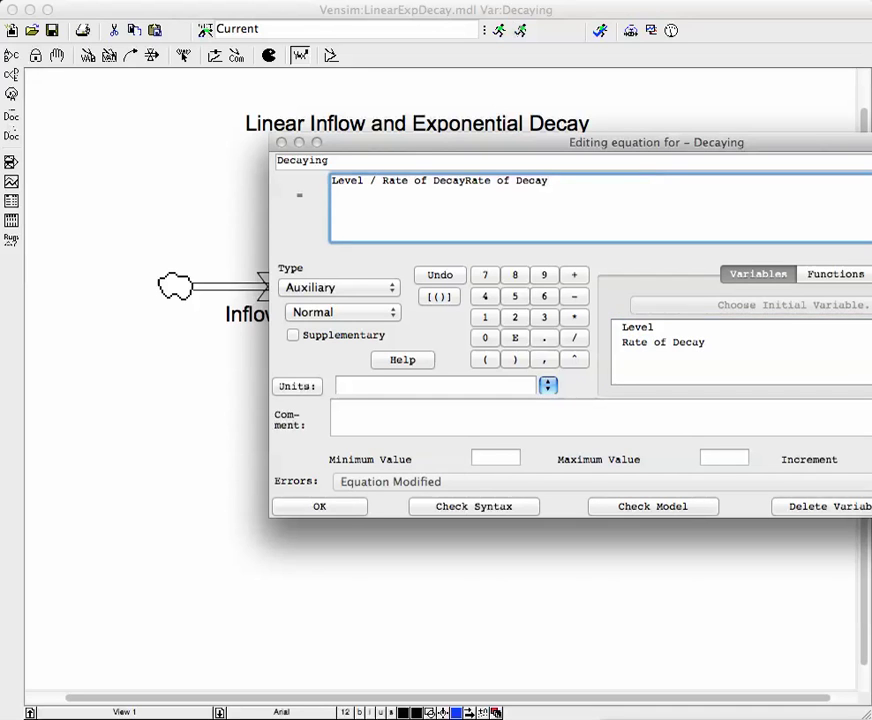
key(BackSpace)
key(BackSpace)
key(BackSpace)
key(BackSpace)
key(BackSpace)
key(BackSpace)
key(BackSpace)
key(BackSpace)
key(BackSpace)
key(BackSpace)
key(BackSpace)
key(BackSpace)
key(BackSpace)
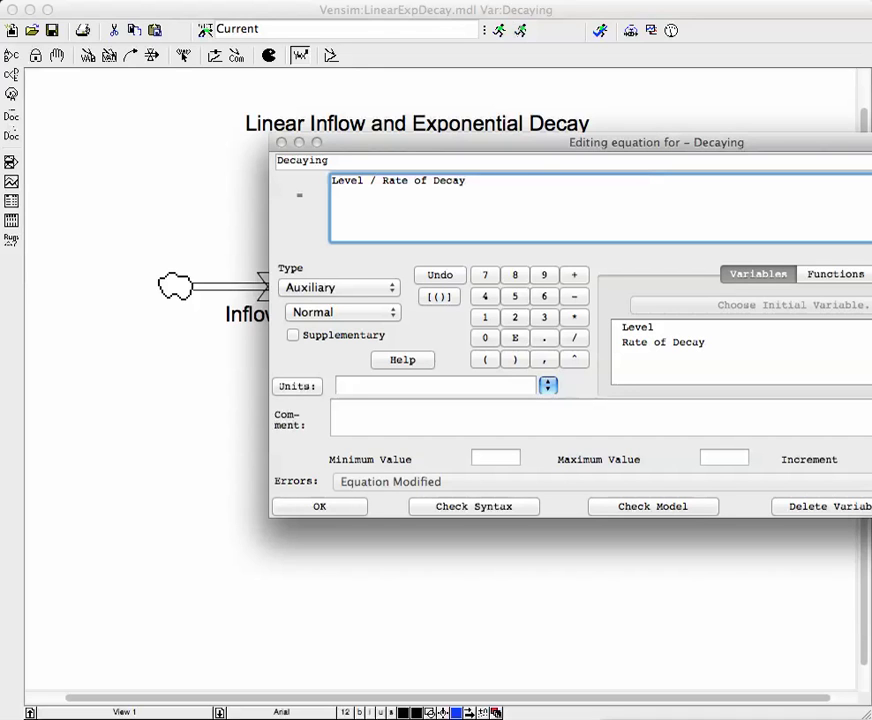
- Review the Decaying expression Level / Rate of Decay and the Inflowing equation, and close both editors
drag(465, 180, 331, 180)
key(Return)
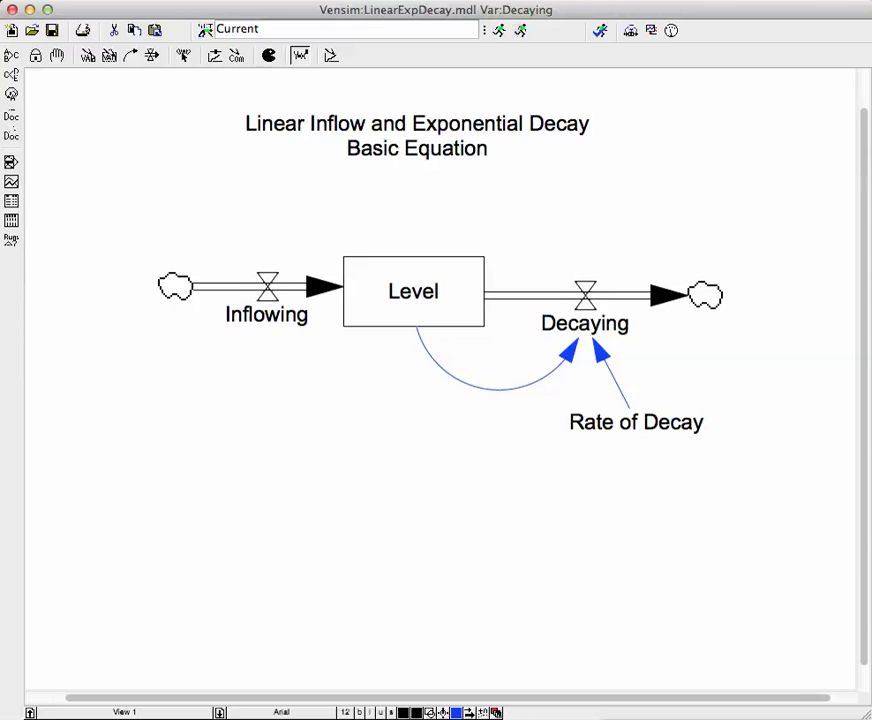
click(266, 314)
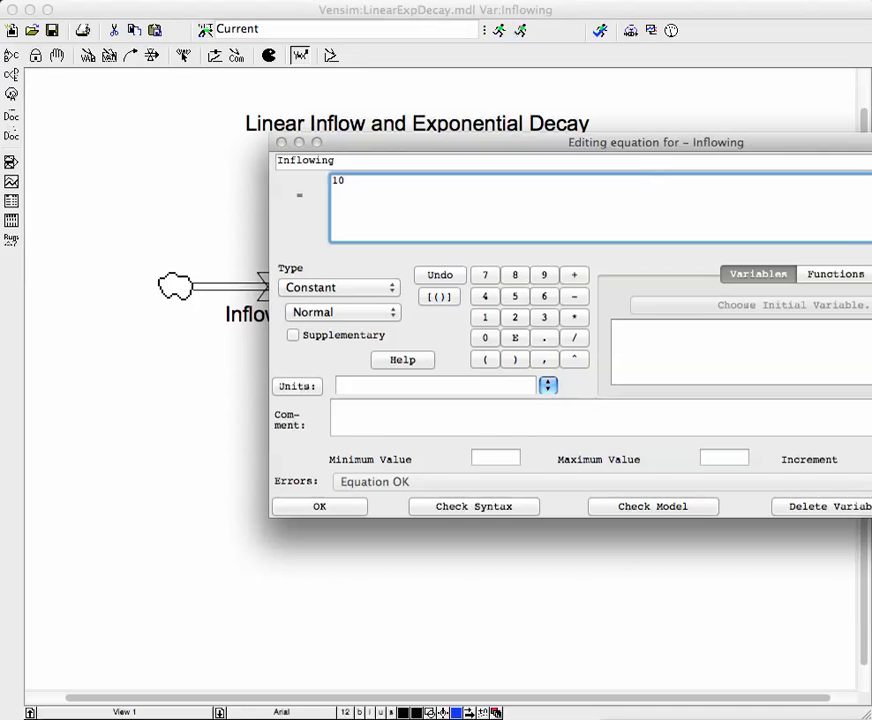
key(Return)
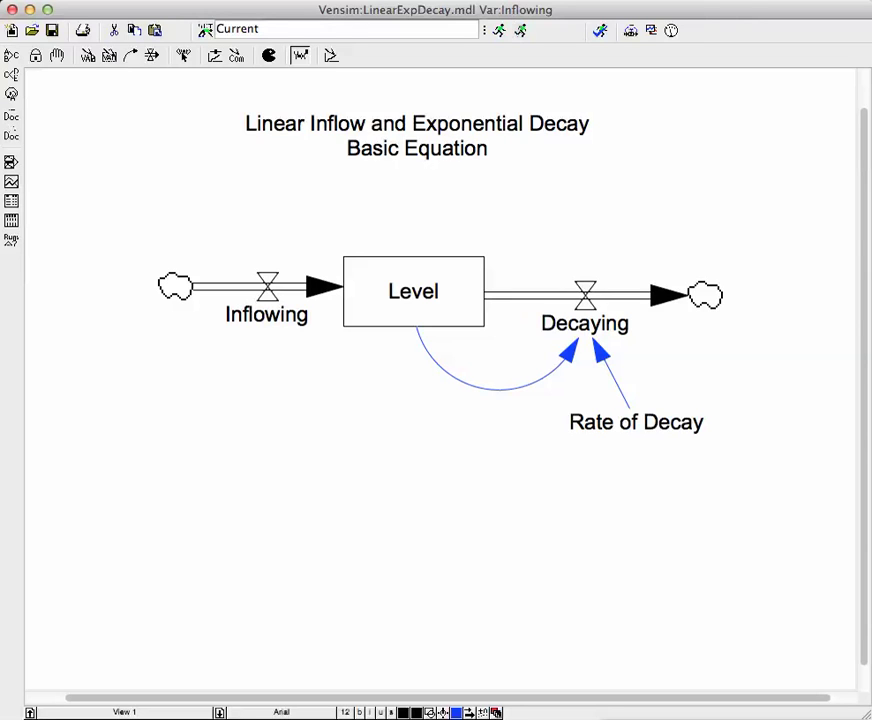
- Graph Inflowing over time, enlarge the graph for inspection, and close it
click(11, 181)
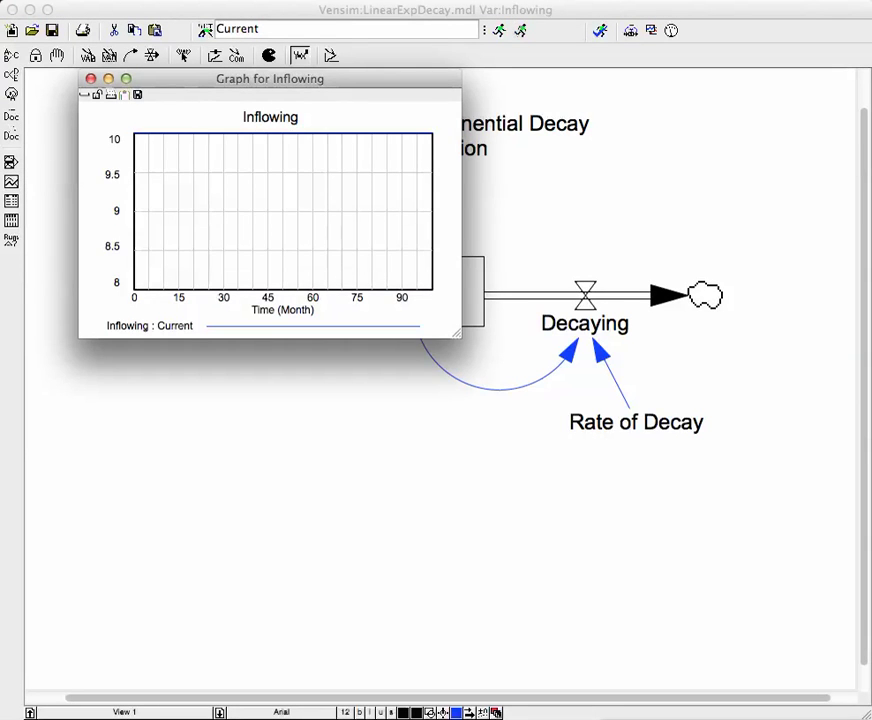
drag(456, 333, 630, 380)
click(90, 79)
- Select the Level stock, examine its behavior over time in an enlarged graph, and close the graph
click(413, 291)
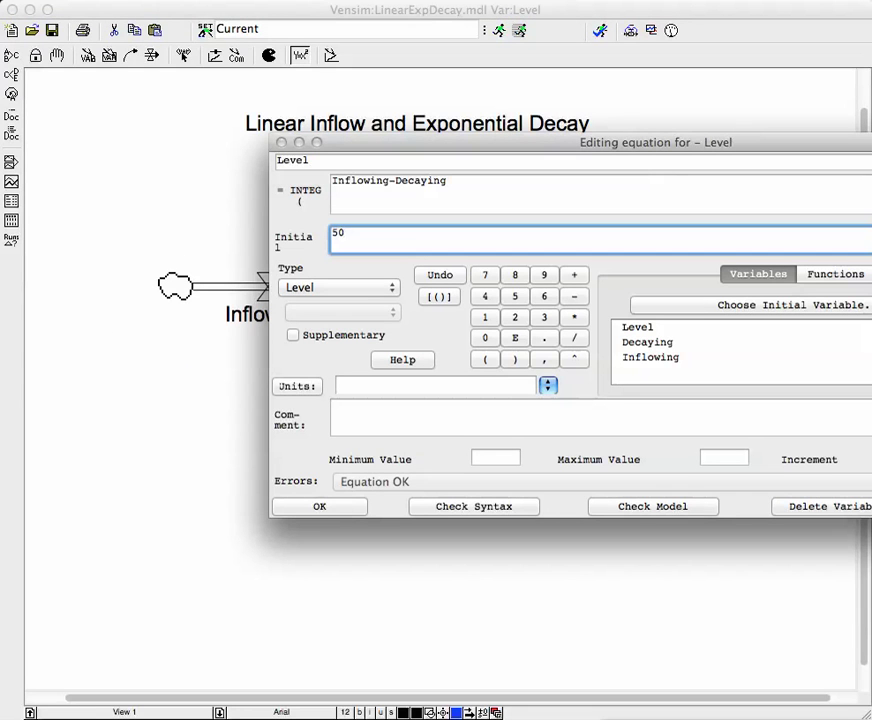
key(Return)
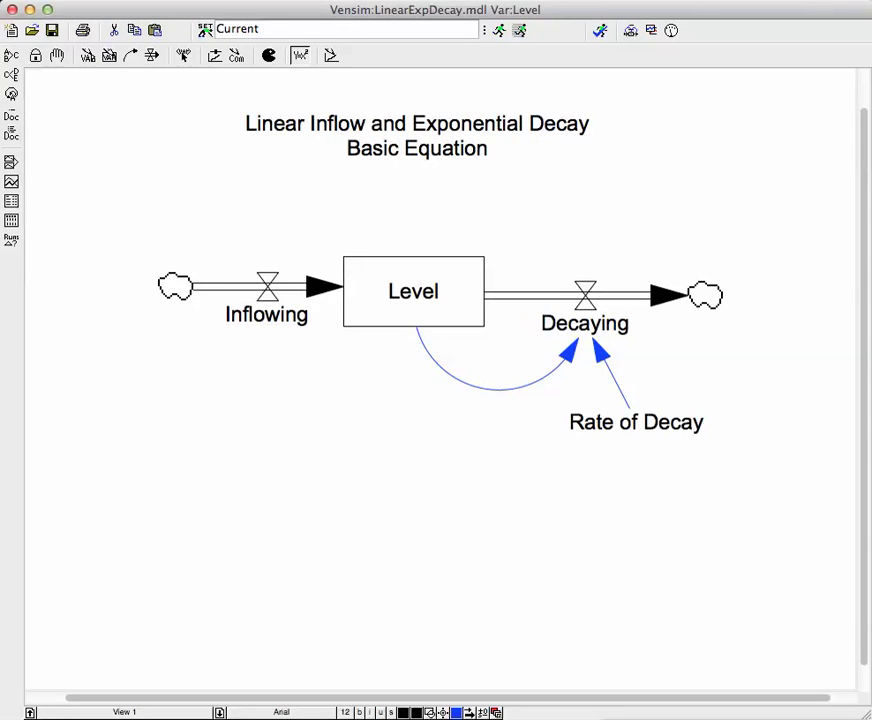
click(57, 55)
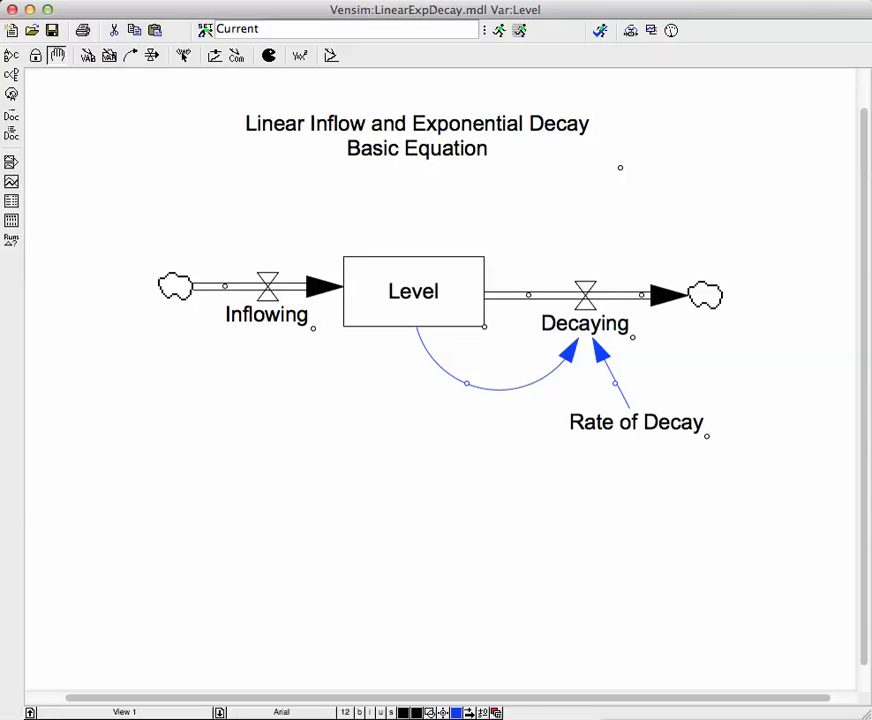
click(413, 291)
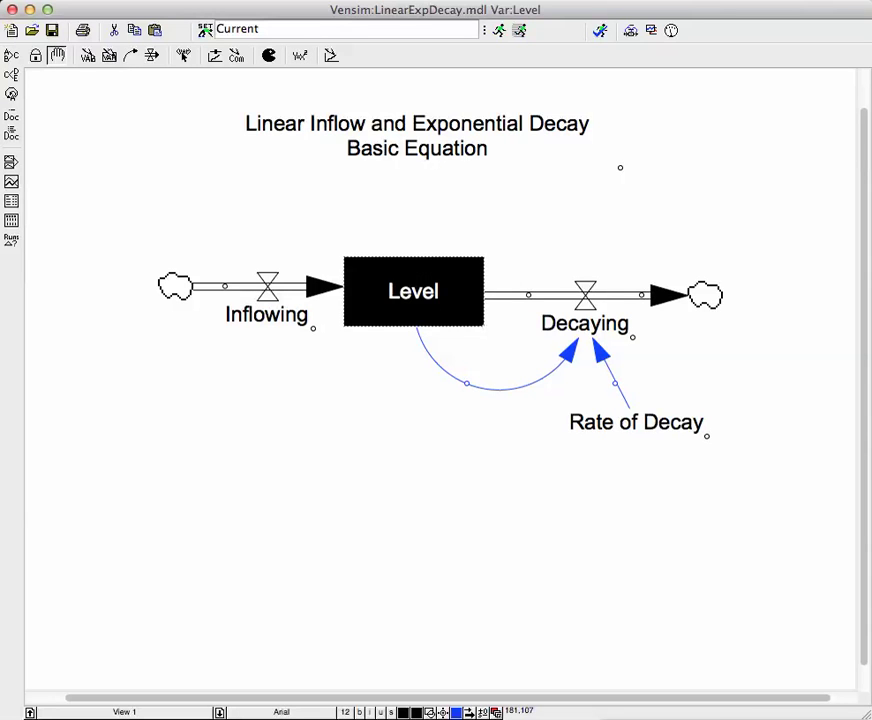
click(11, 181)
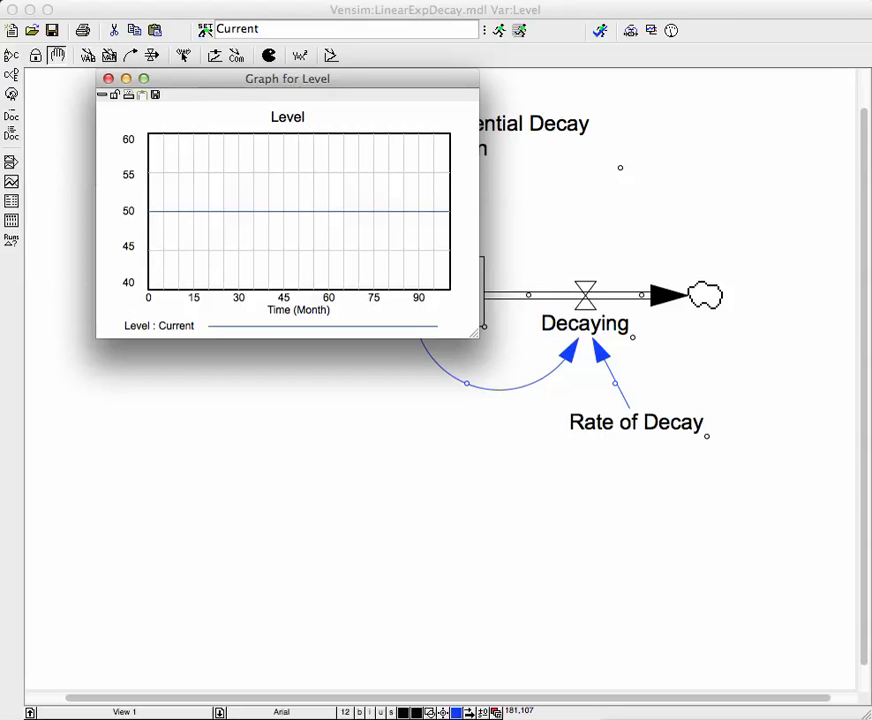
drag(477, 335, 842, 675)
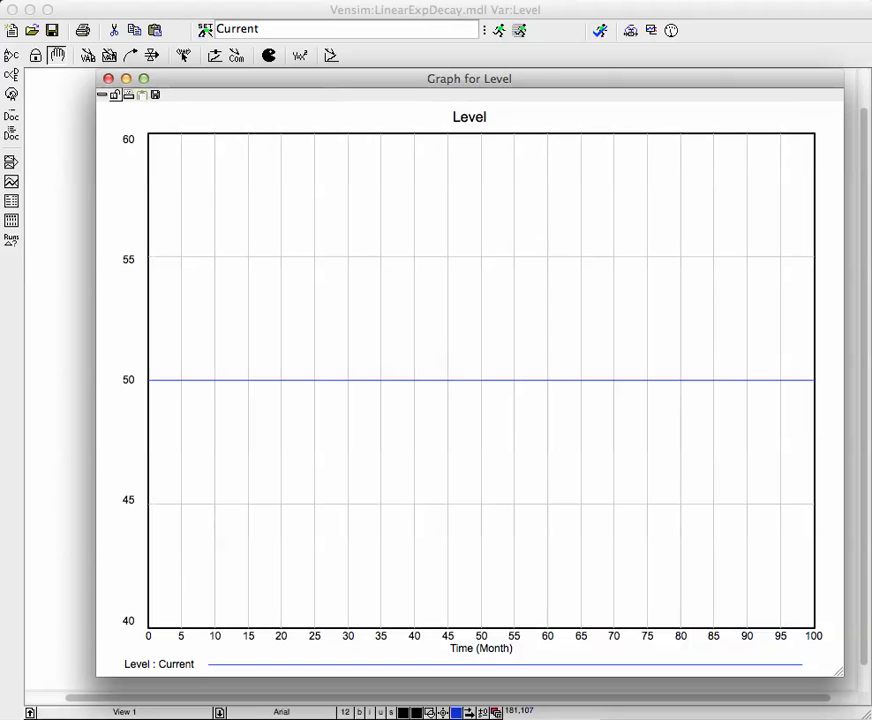
click(108, 78)
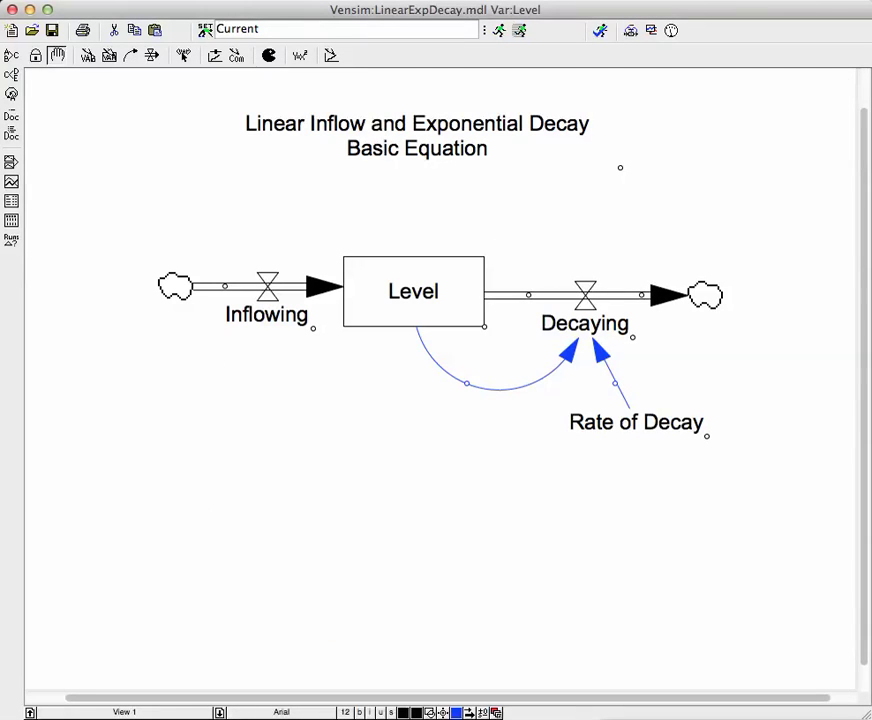